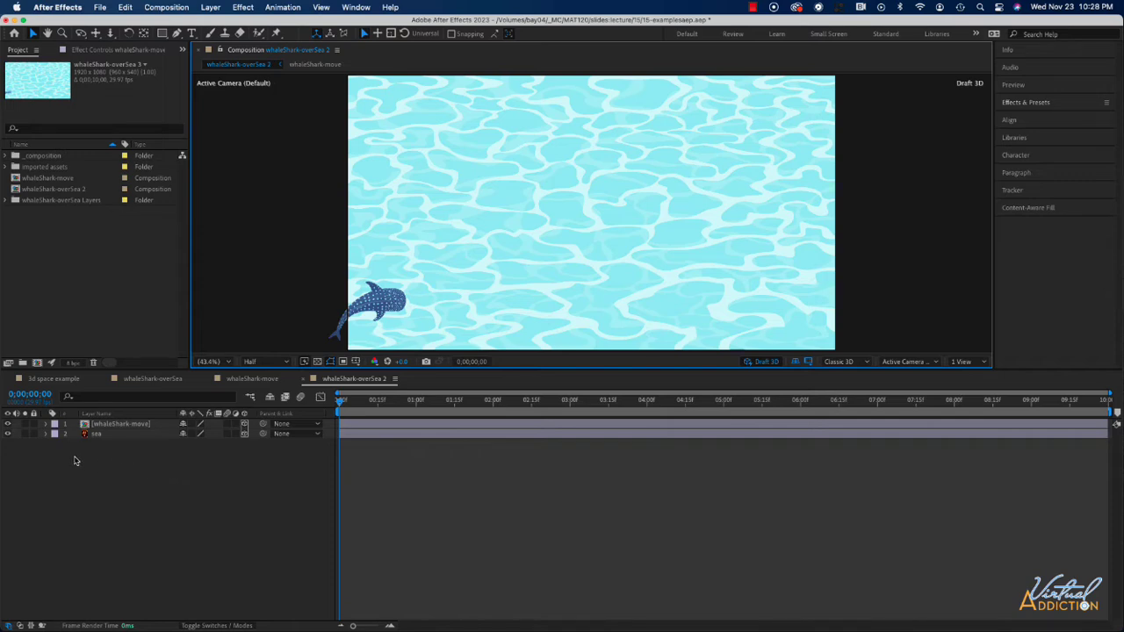
# Preview the whaleShark-overSea 2 composition's animation of the whale shark swimming over the sea.
pyautogui.press('space')
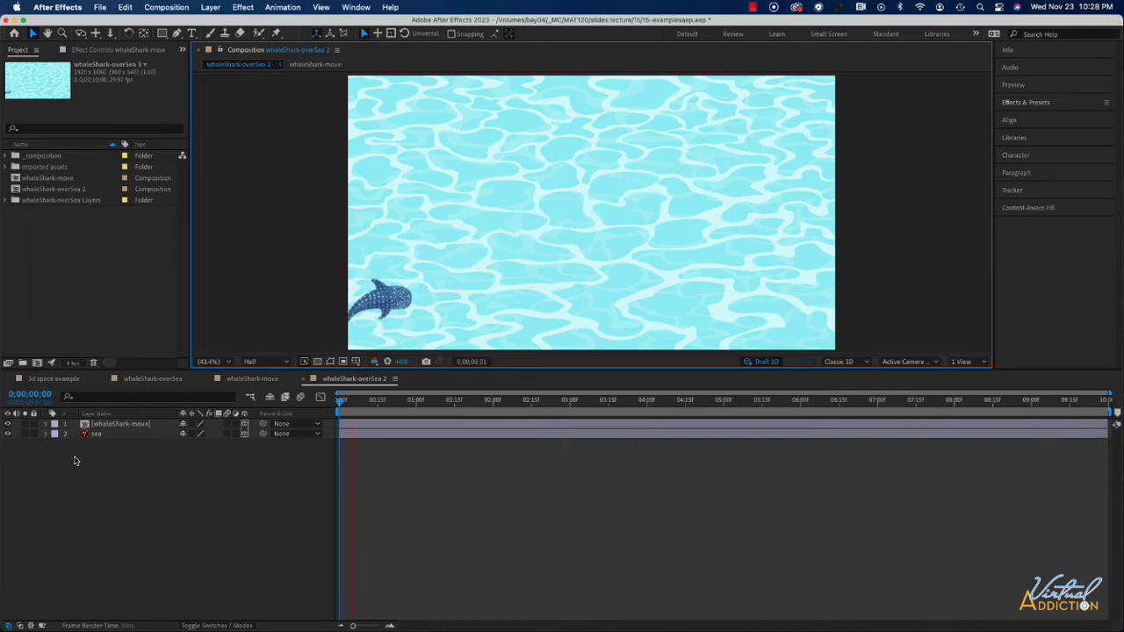
pyautogui.press('space')
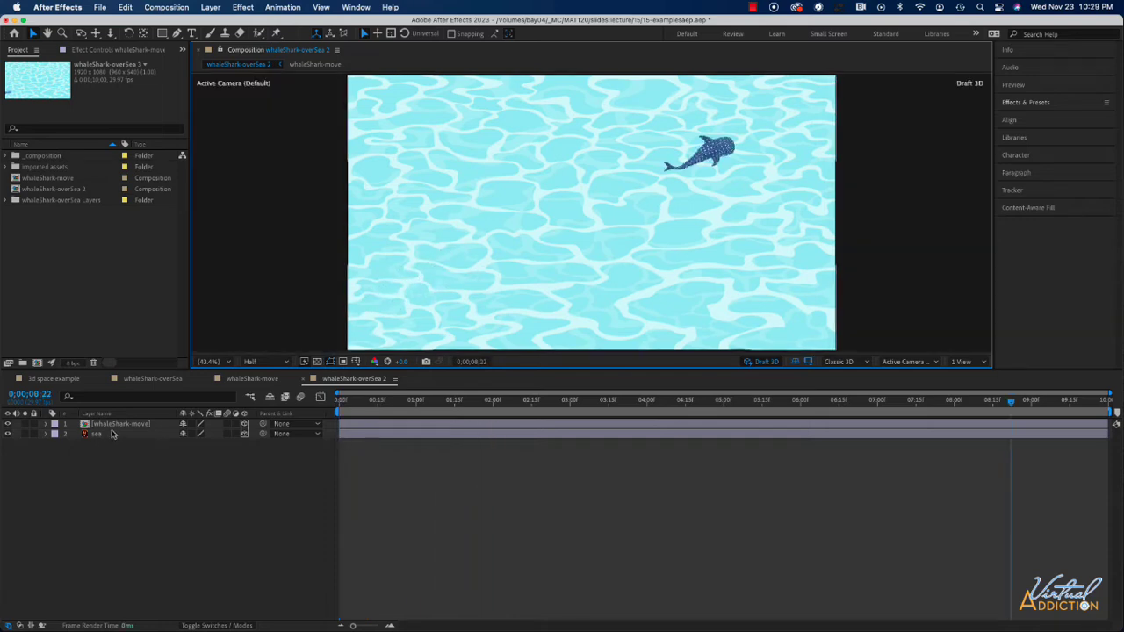
pyautogui.click(137, 425)
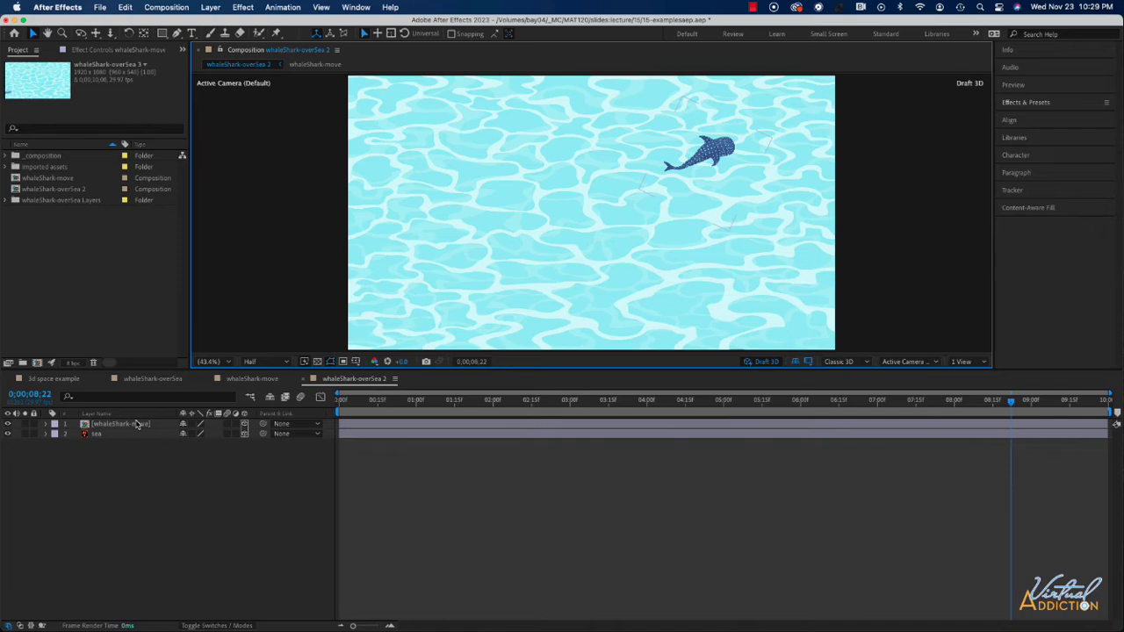
# Preview the whaleShark-move composition's puppet animation from the start and return to whaleShark-overSea 2.
pyautogui.click(248, 382)
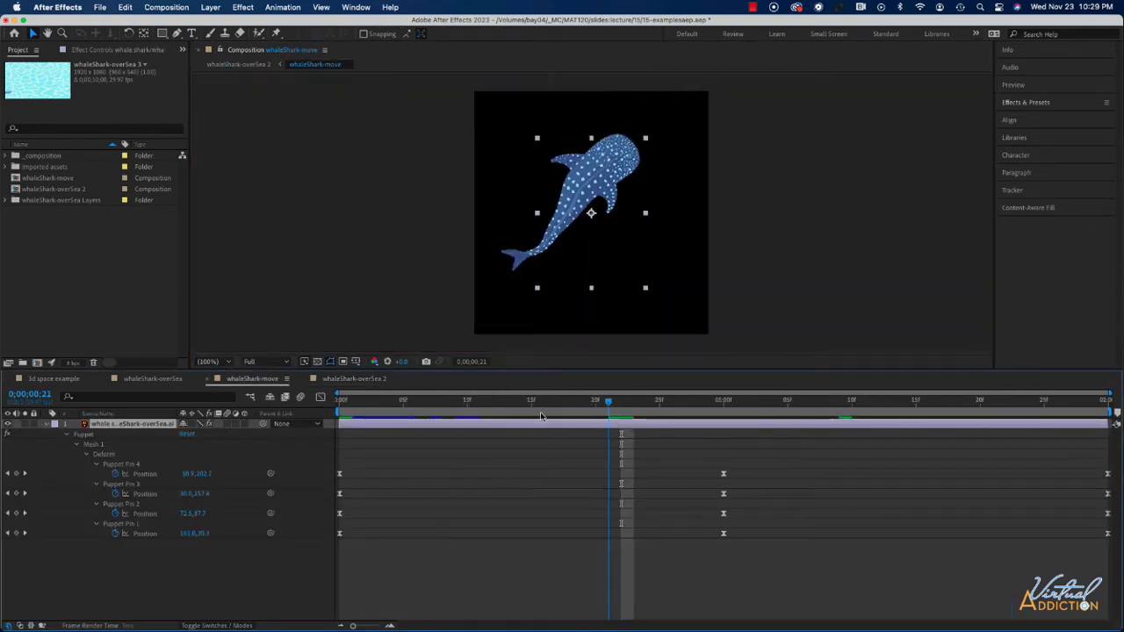
pyautogui.press('Home')
pyautogui.press('space')
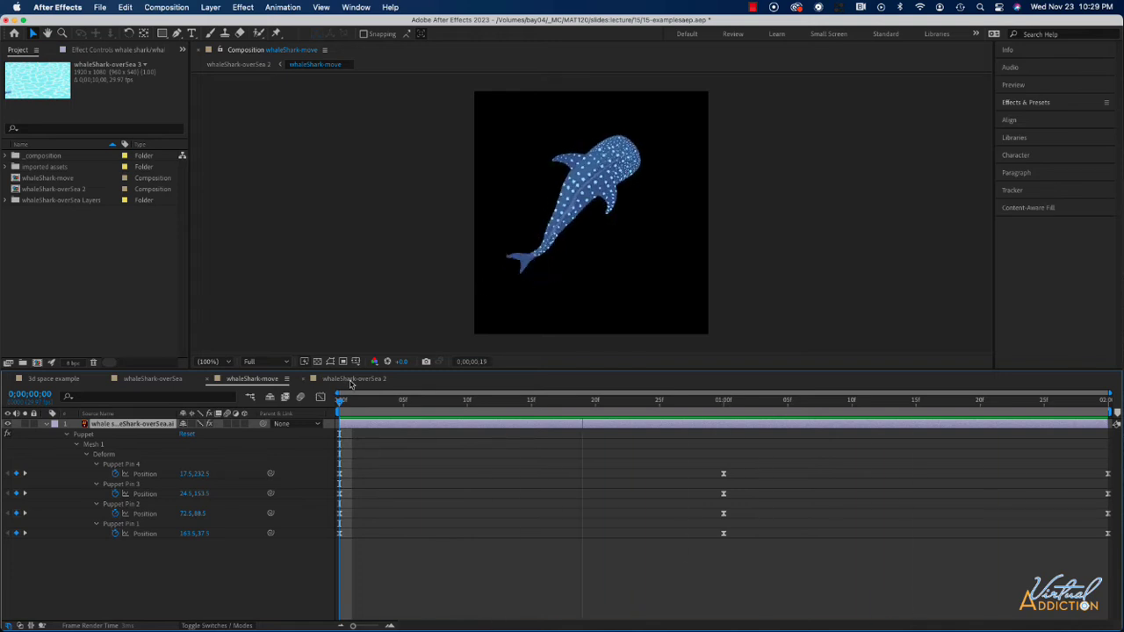
pyautogui.click(352, 379)
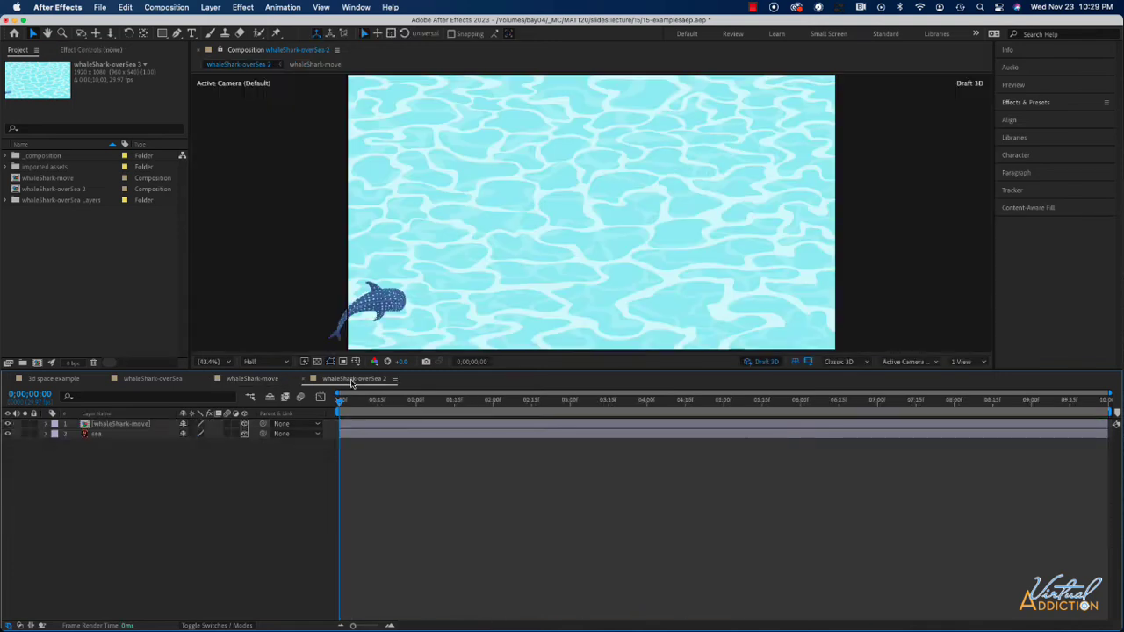
# Expand the whaleShark-move layer's properties to inspect them.
pyautogui.click(99, 436)
pyautogui.click(46, 424)
pyautogui.click(46, 424)
pyautogui.click(46, 424)
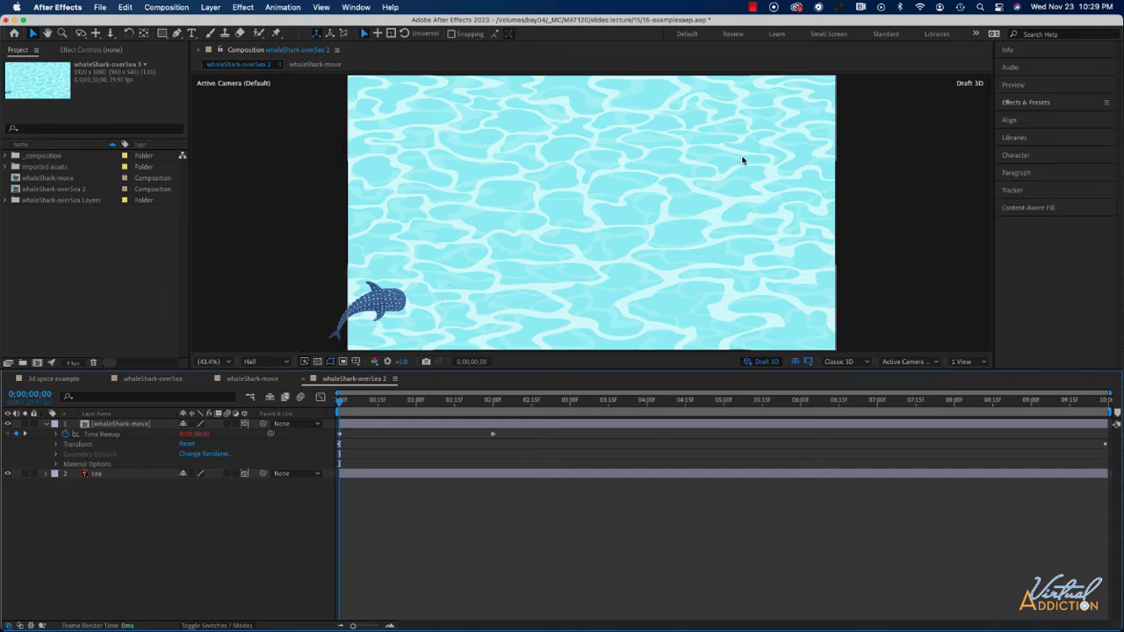
pyautogui.click(46, 424)
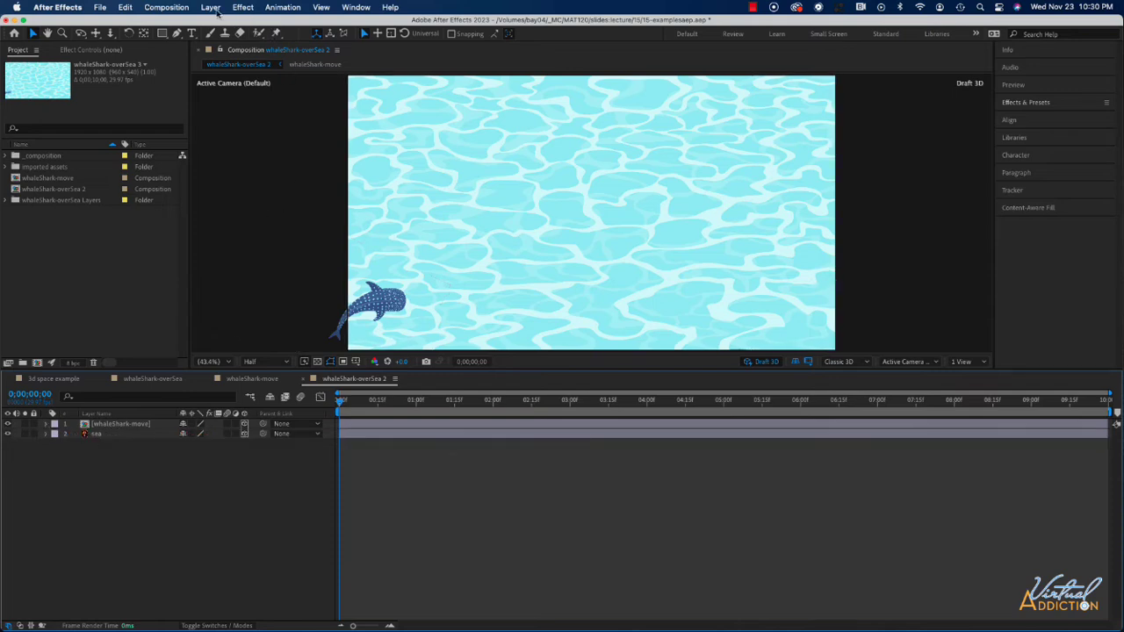
# Add a new Parallel light with 75% intensity and Smooth falloff.
pyautogui.click(215, 9)
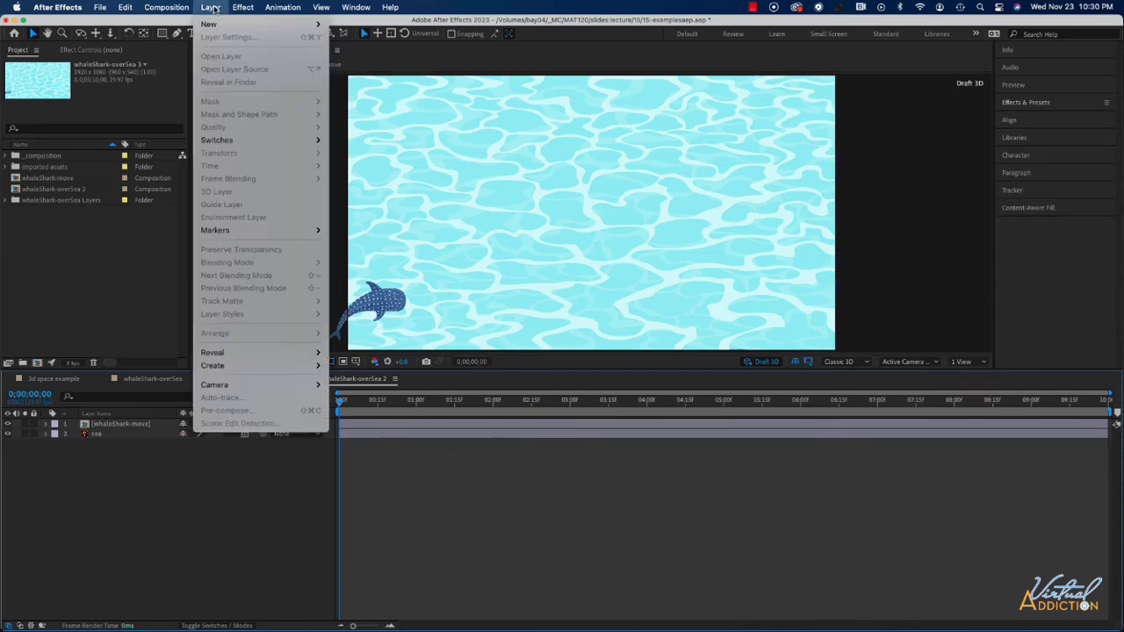
pyautogui.moveTo(214, 25)
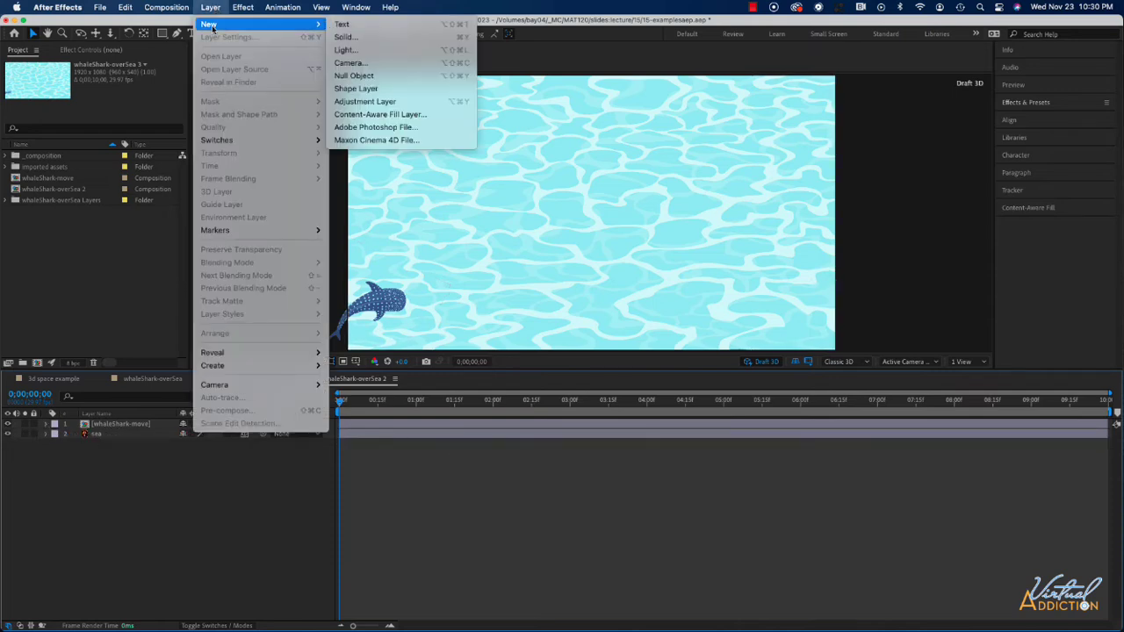
pyautogui.click(369, 50)
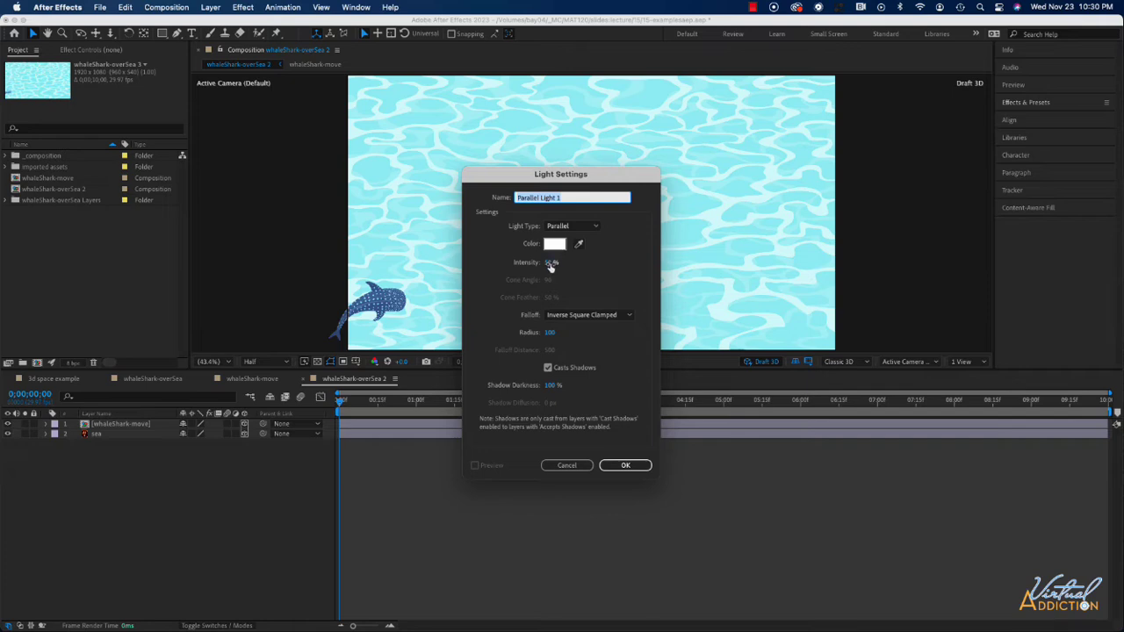
pyautogui.click(549, 263)
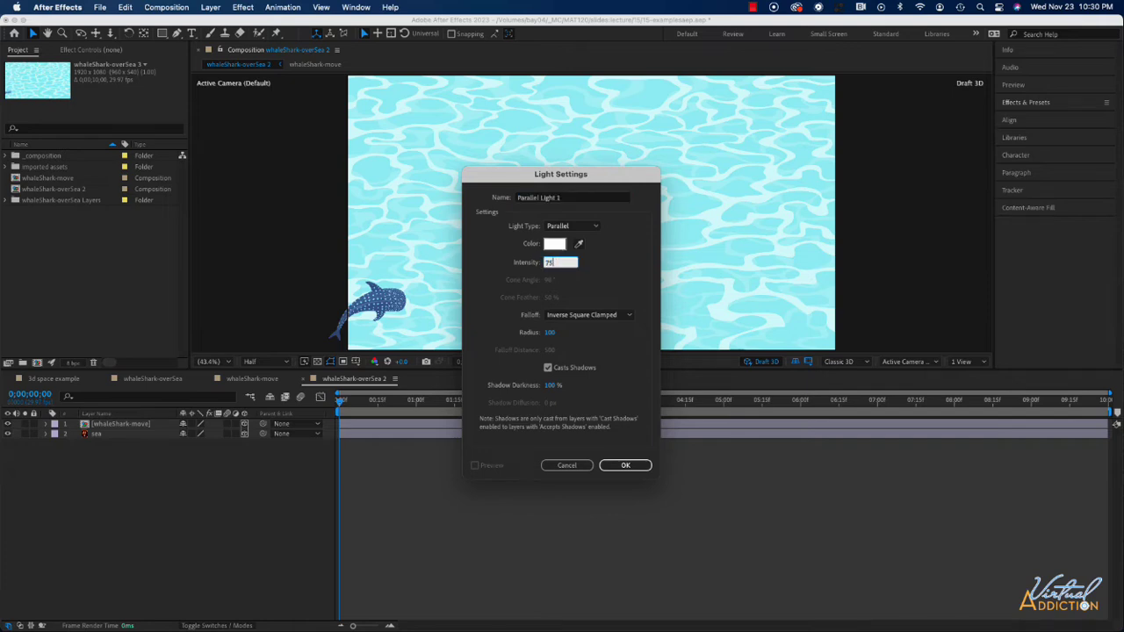
pyautogui.write('75')
pyautogui.click(586, 314)
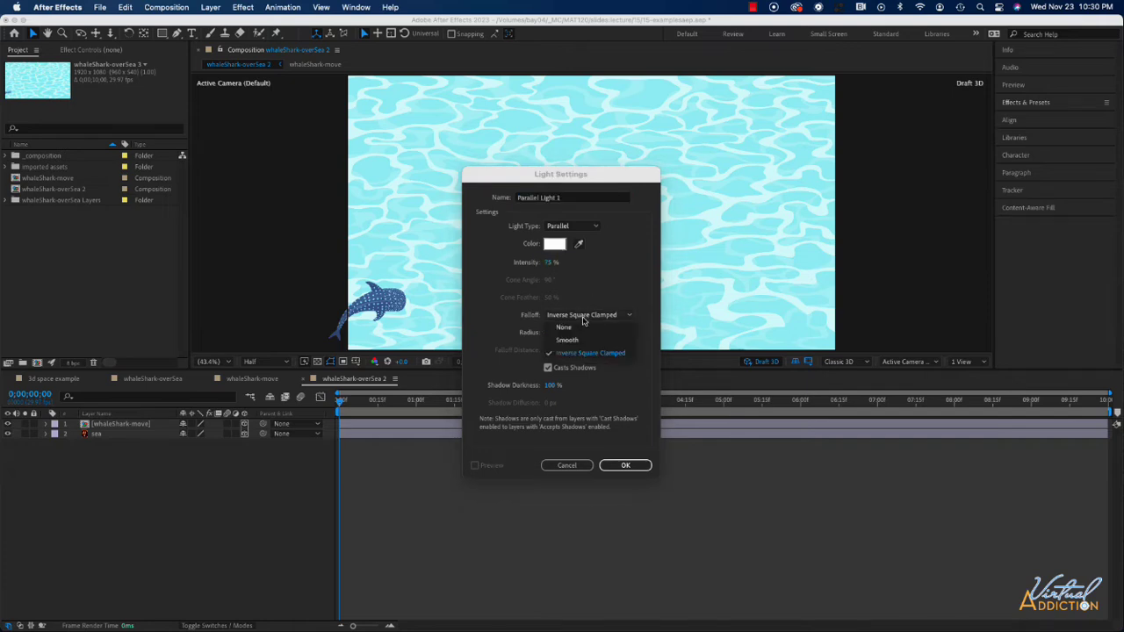
pyautogui.click(577, 342)
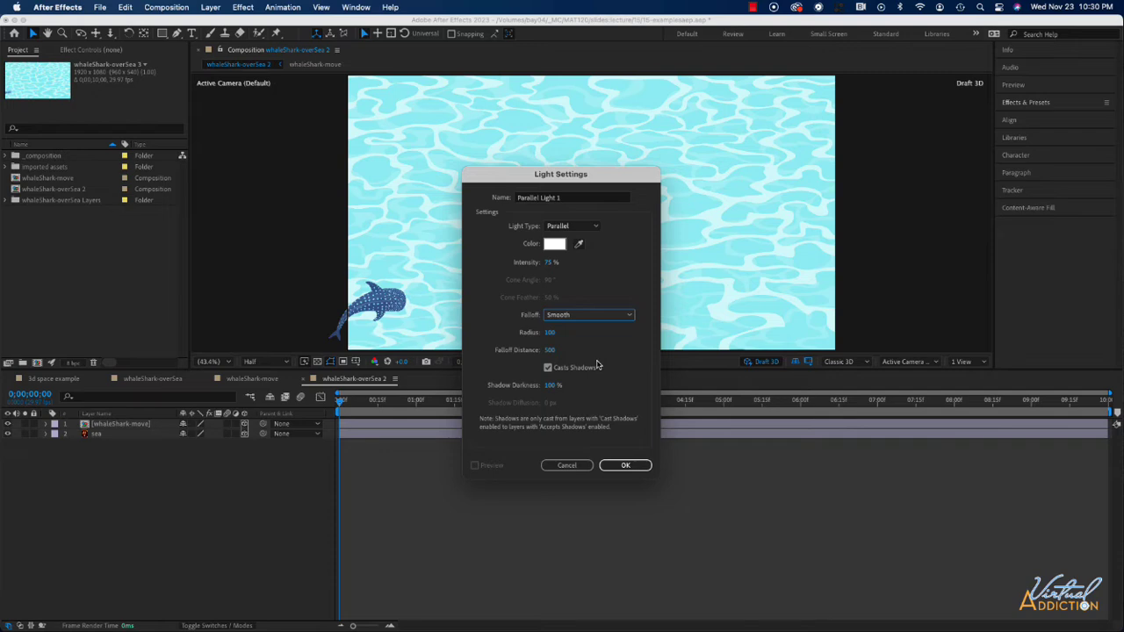
pyautogui.click(625, 466)
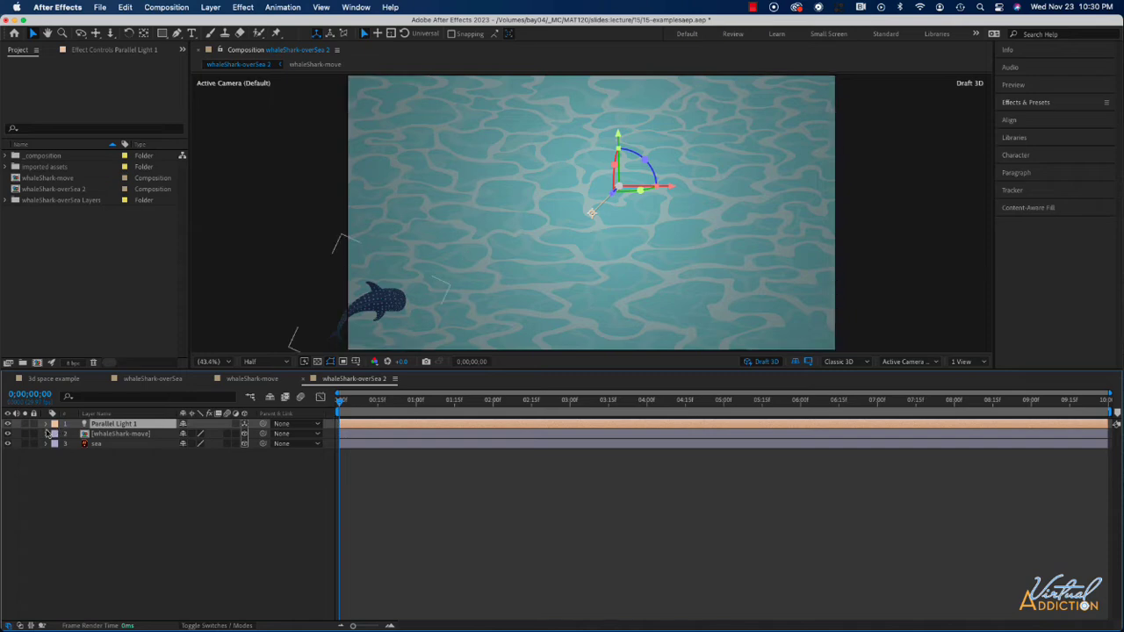
# Expand the light layer's Light Options to review them.
pyautogui.click(47, 424)
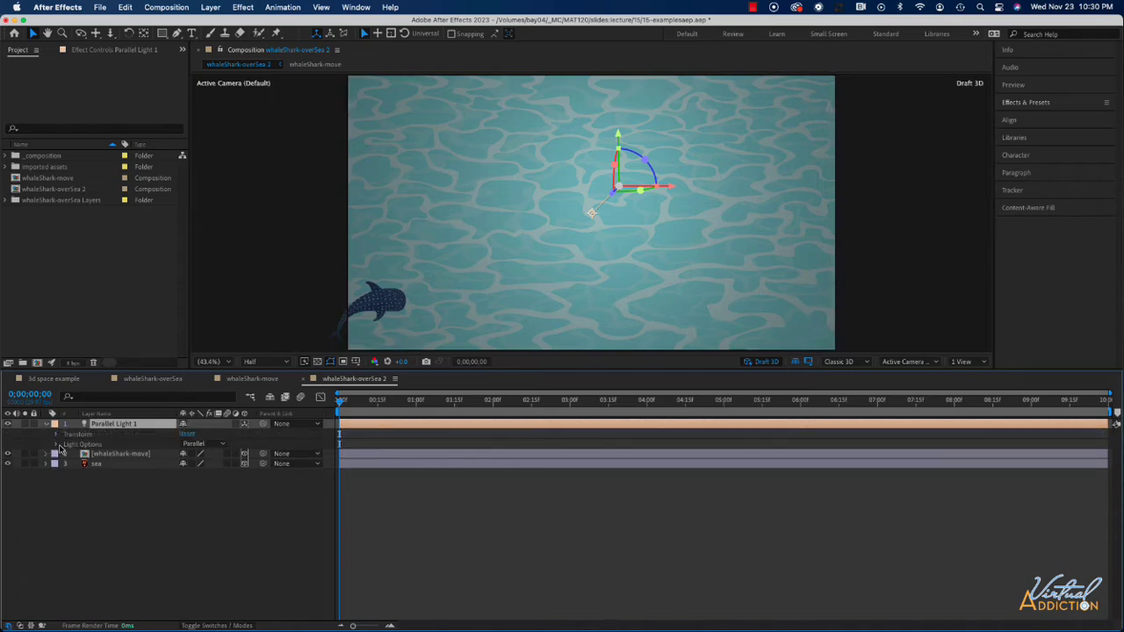
pyautogui.click(56, 445)
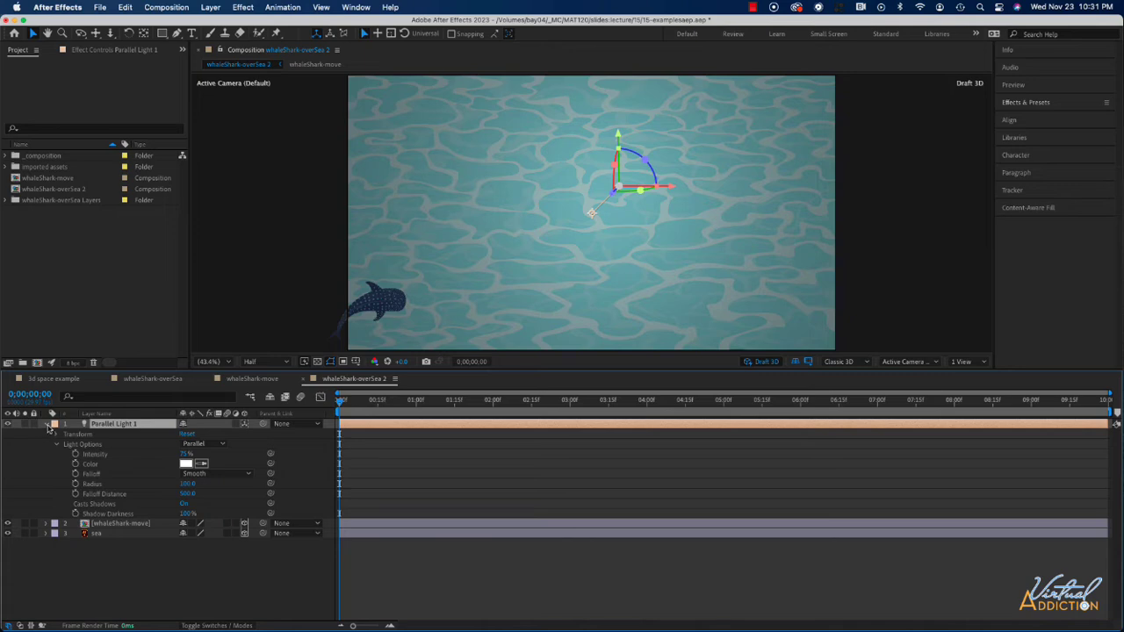
pyautogui.click(48, 425)
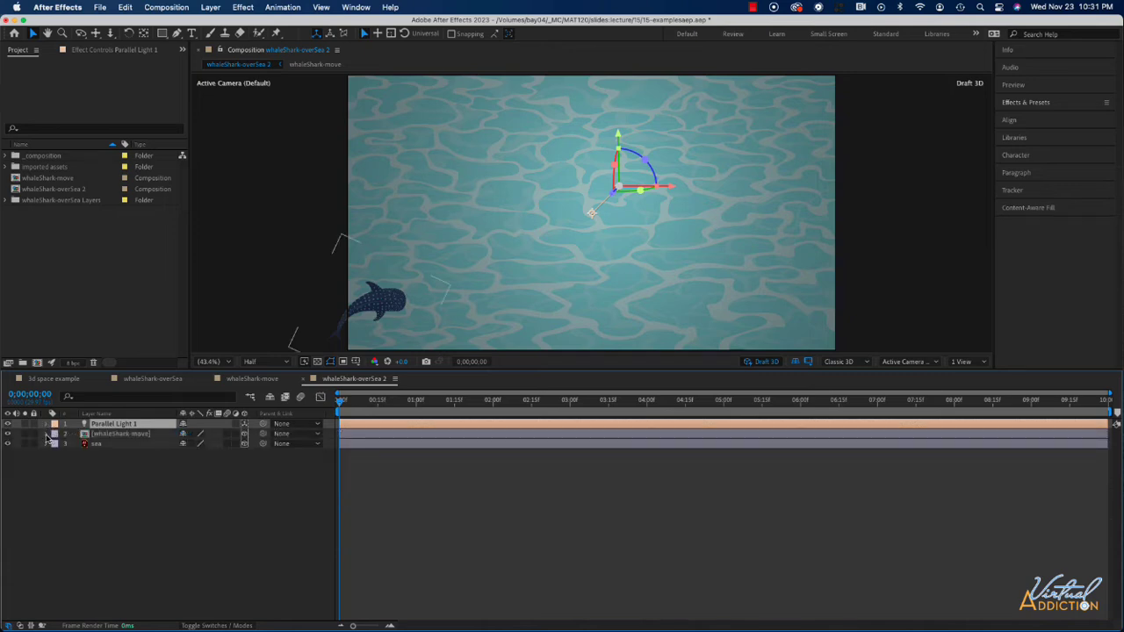
# Turn on Casts Shadows and turn off Accepts Shadows in the whaleShark-move layer's Material Options.
pyautogui.click(47, 435)
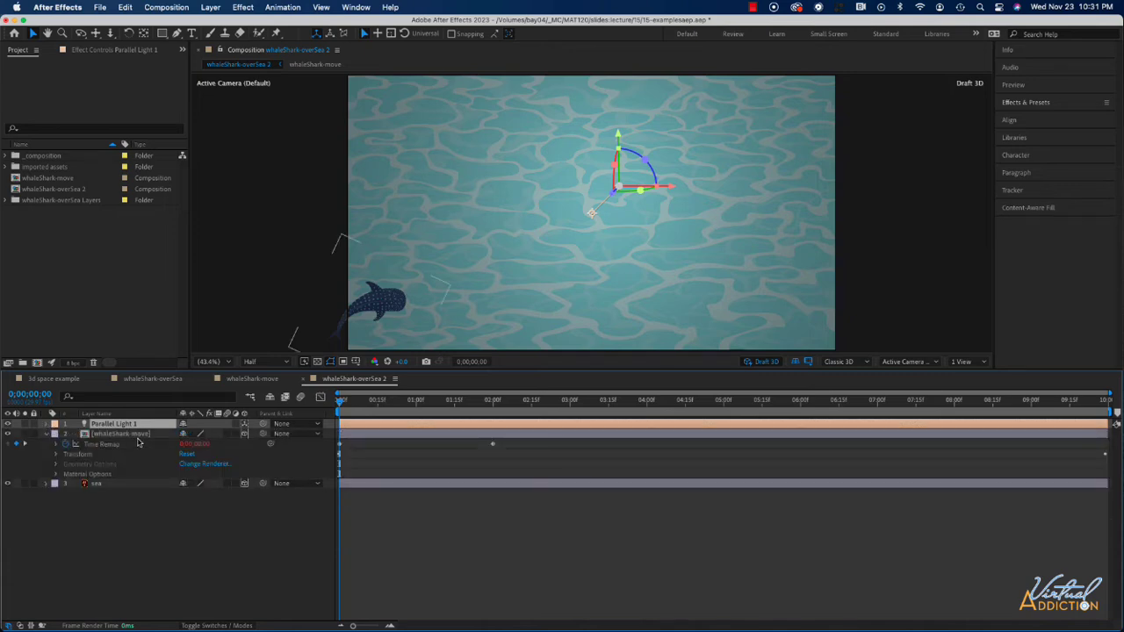
pyautogui.click(56, 475)
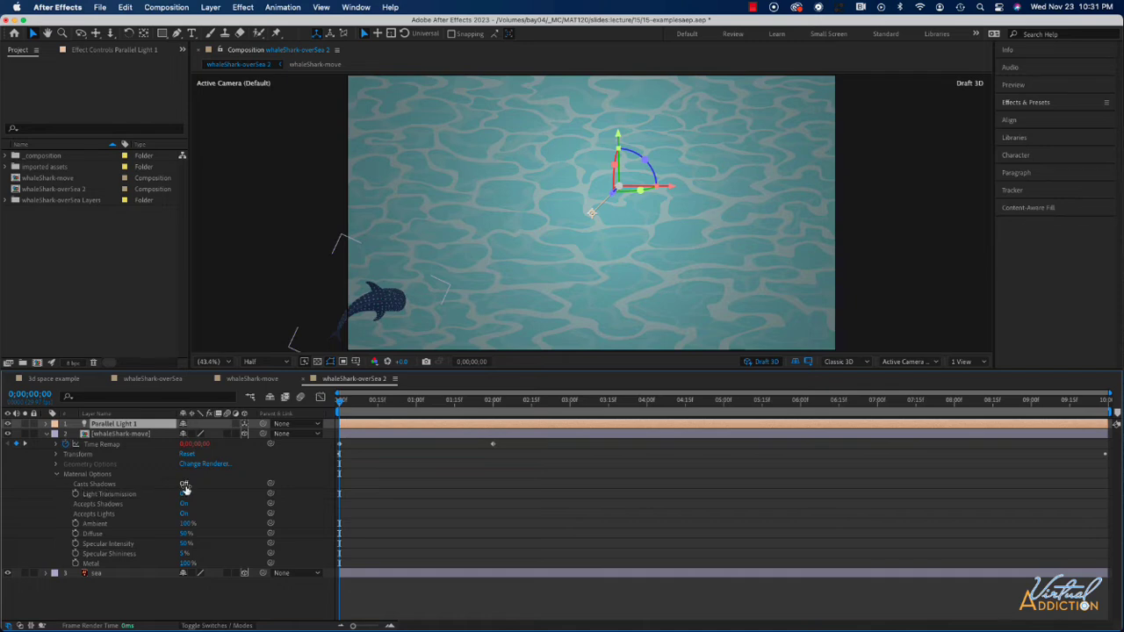
pyautogui.click(184, 485)
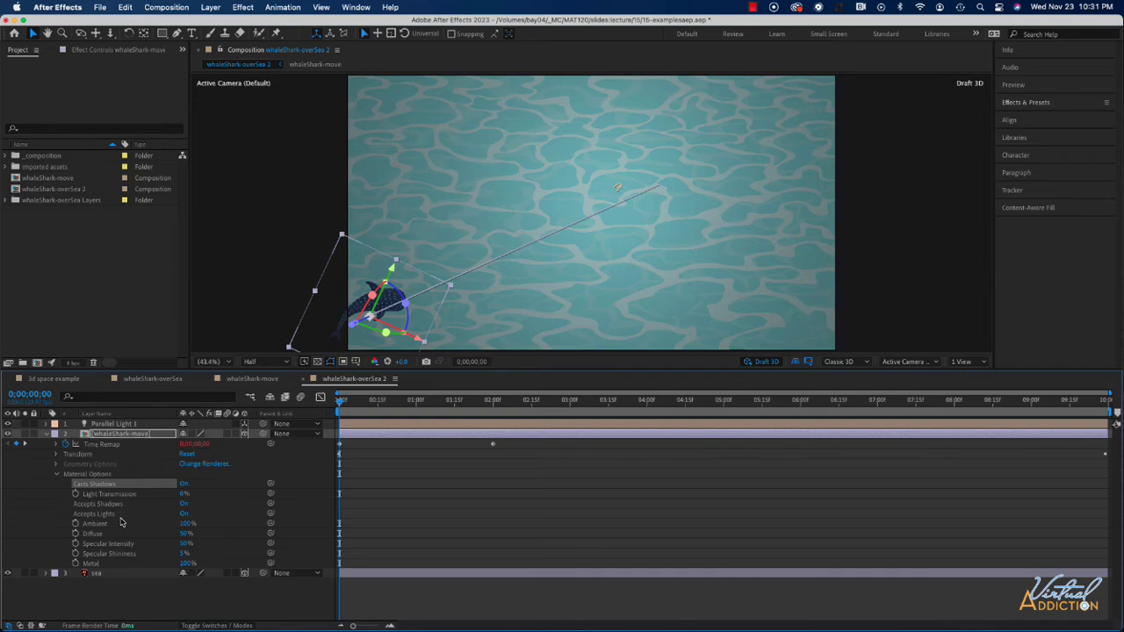
pyautogui.click(189, 505)
pyautogui.click(191, 506)
pyautogui.click(189, 505)
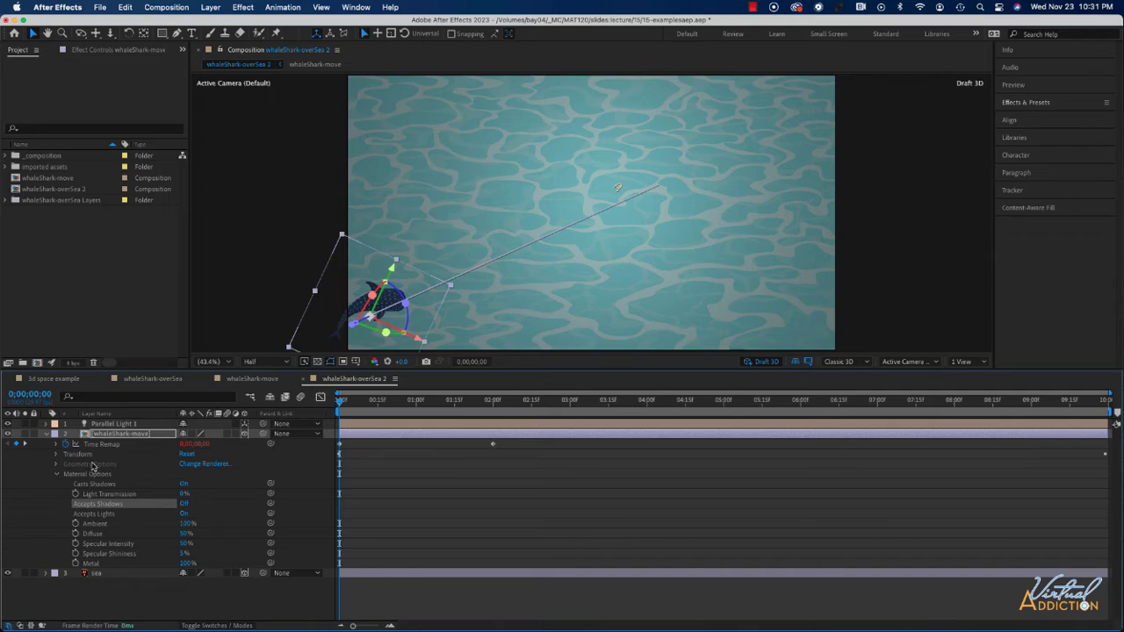
pyautogui.click(46, 436)
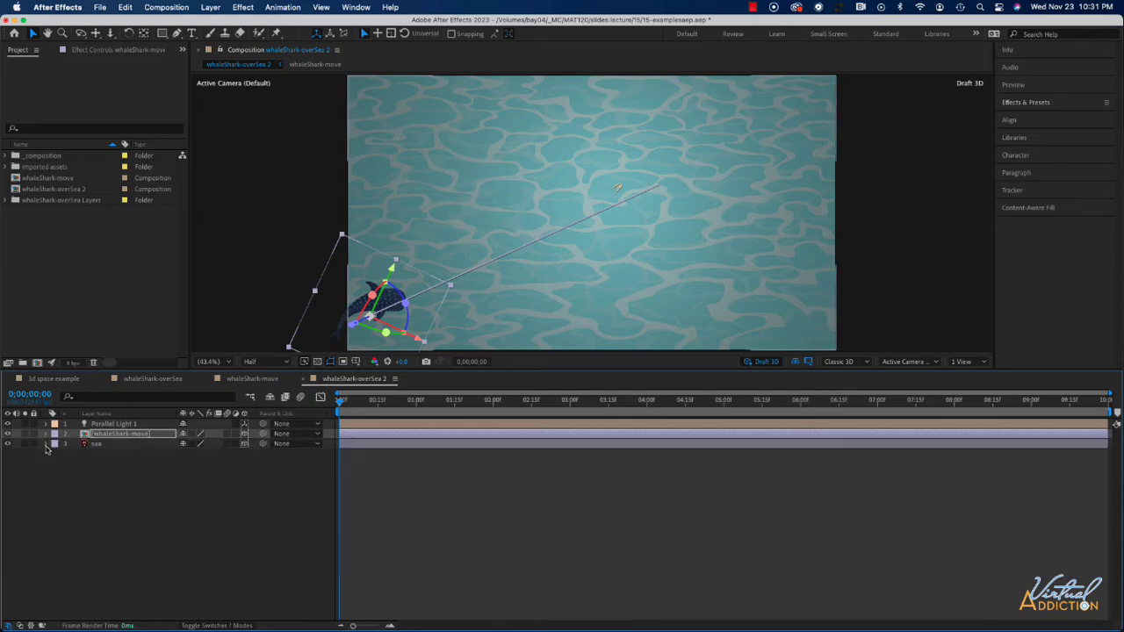
# Inspect the sea layer's Transform and Material Options settings.
pyautogui.click(46, 444)
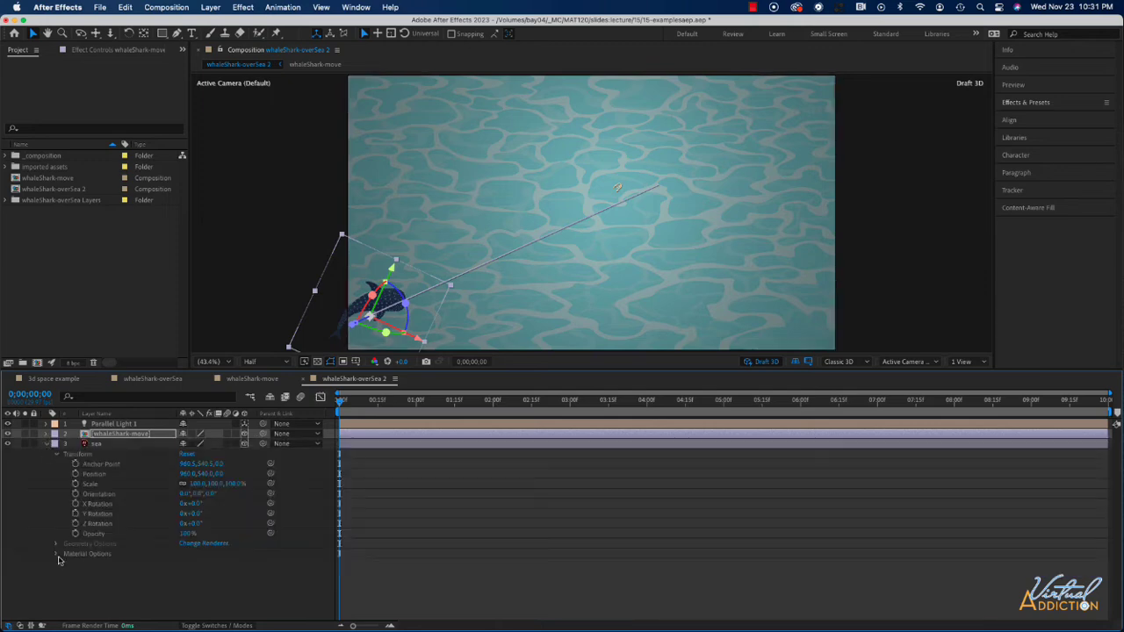
pyautogui.click(56, 454)
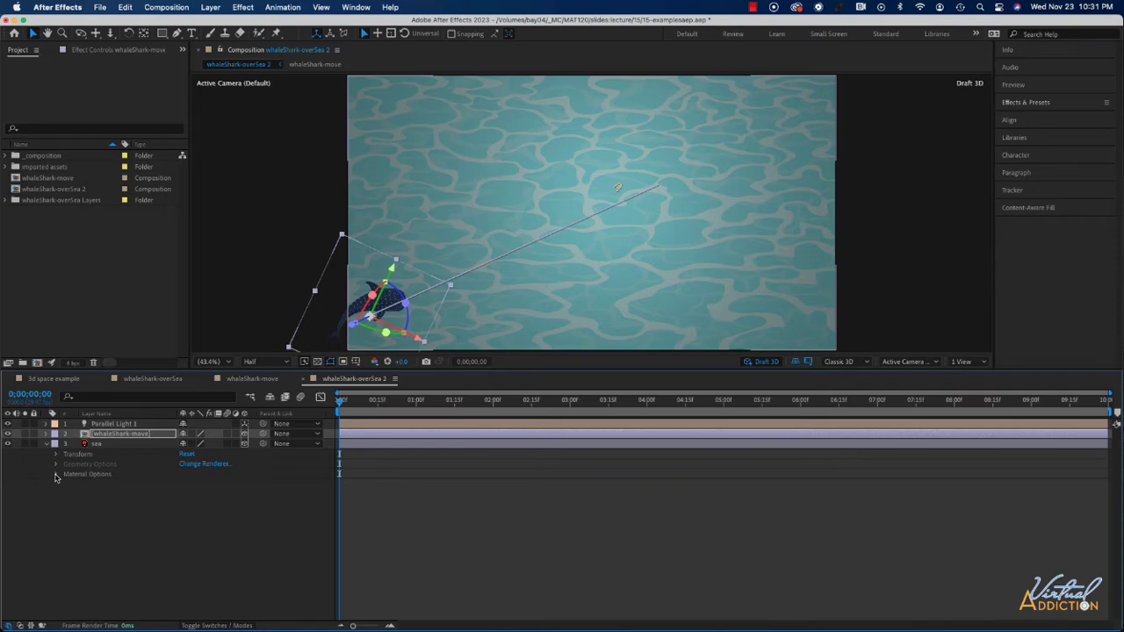
pyautogui.click(56, 475)
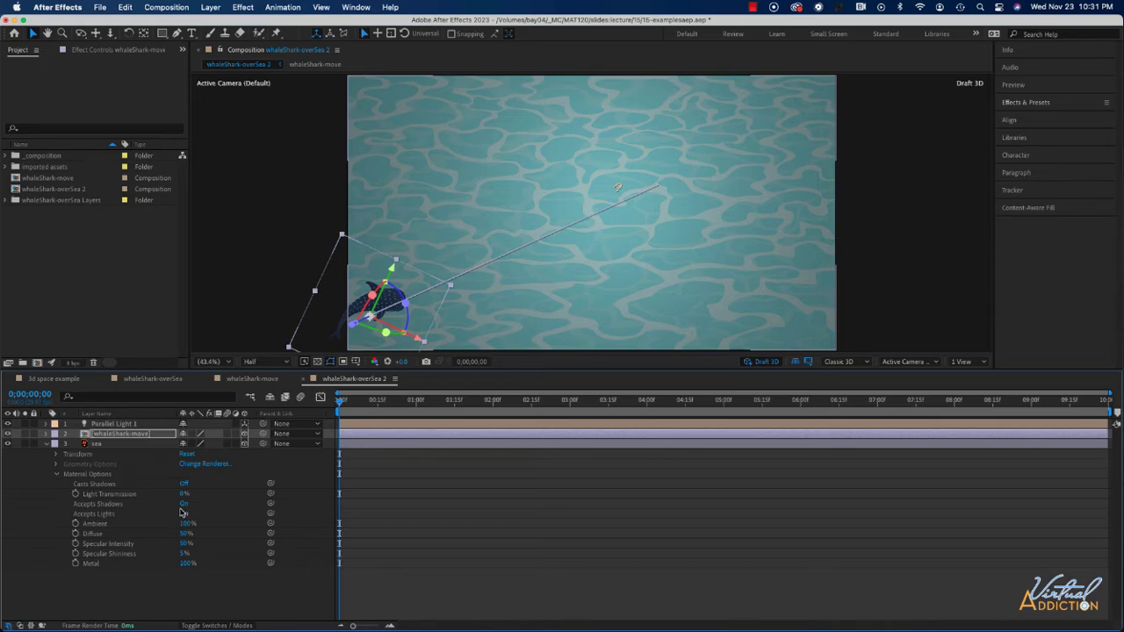
pyautogui.click(45, 444)
# Switch the composition viewer to a 2 Views layout.
pyautogui.moveTo(342, 401); pyautogui.dragTo(690, 412)
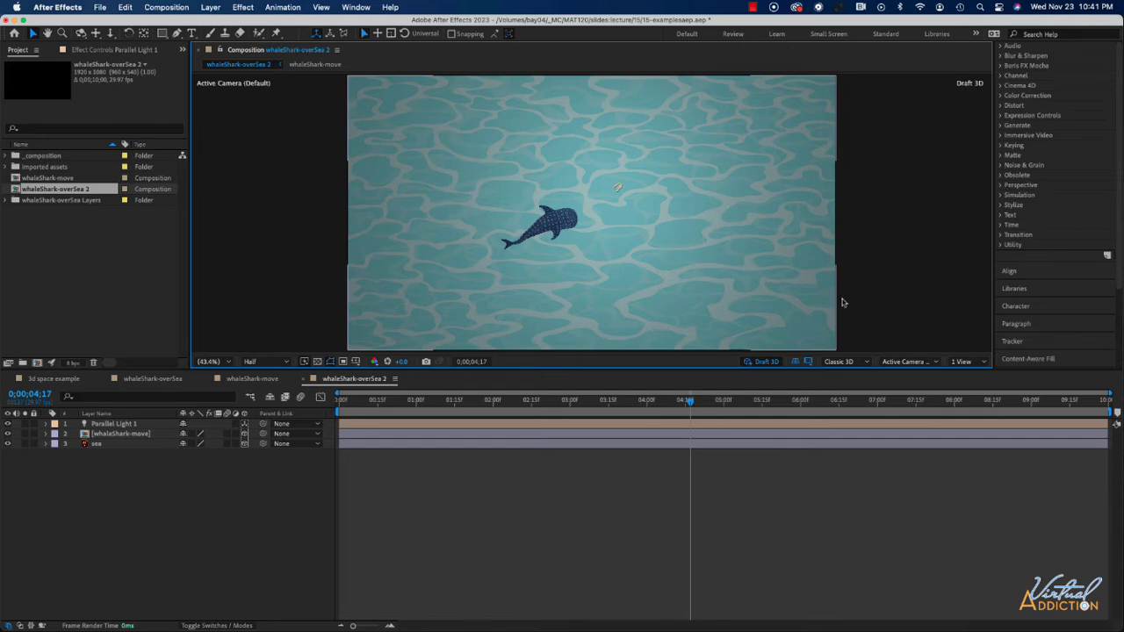
pyautogui.click(968, 367)
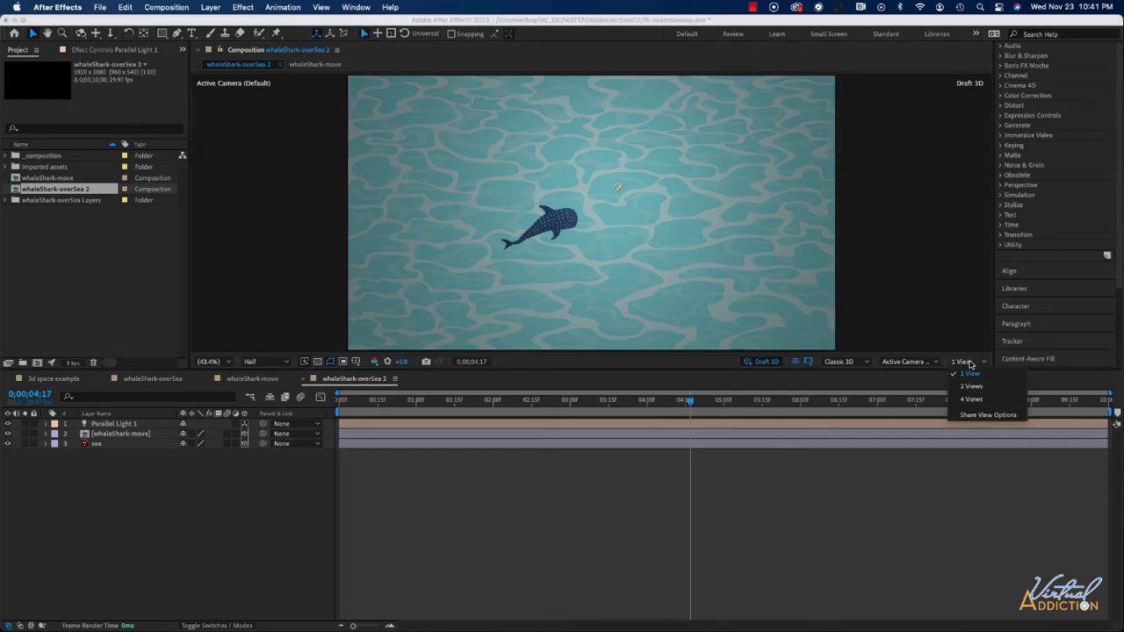
pyautogui.click(973, 387)
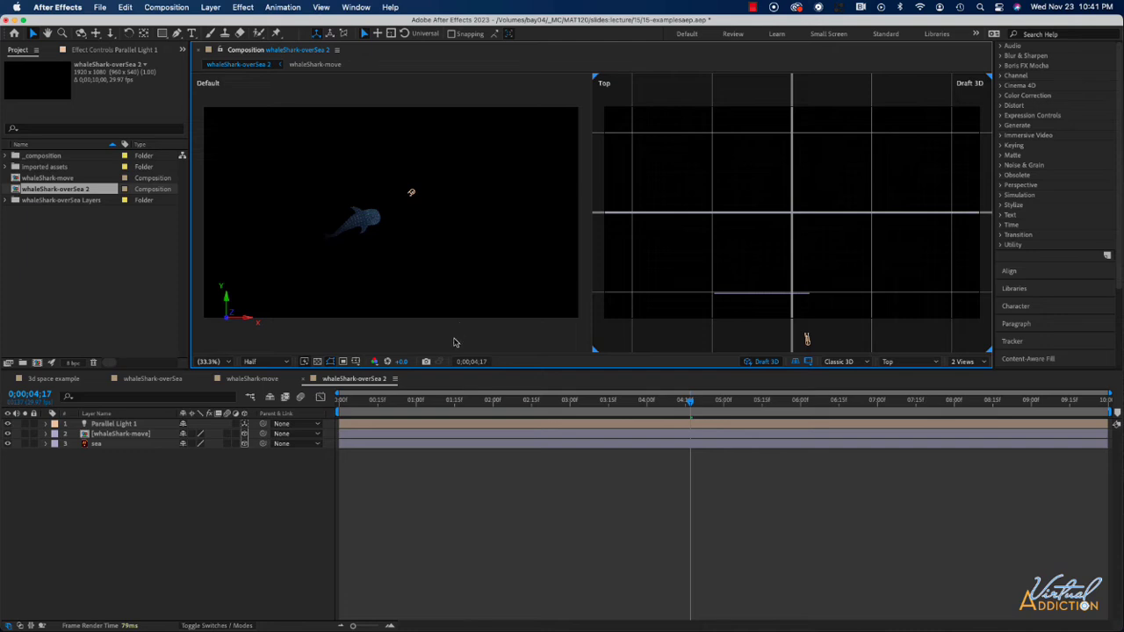
# Set the light's Radius to 1000.
pyautogui.click(46, 425)
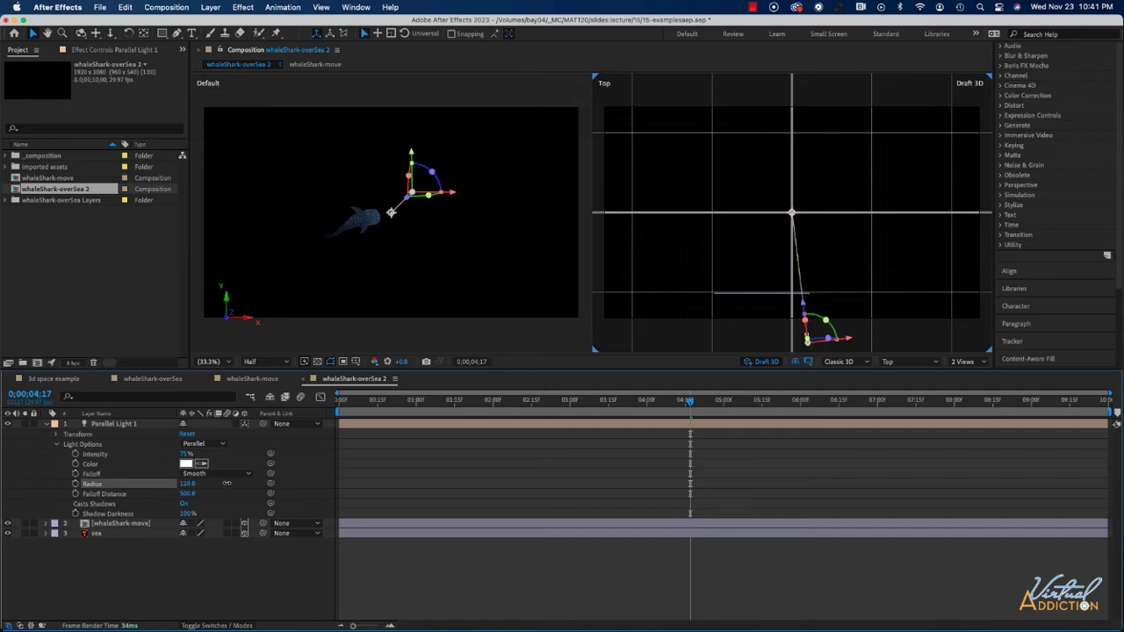
pyautogui.moveTo(187, 482); pyautogui.dragTo(515, 484)
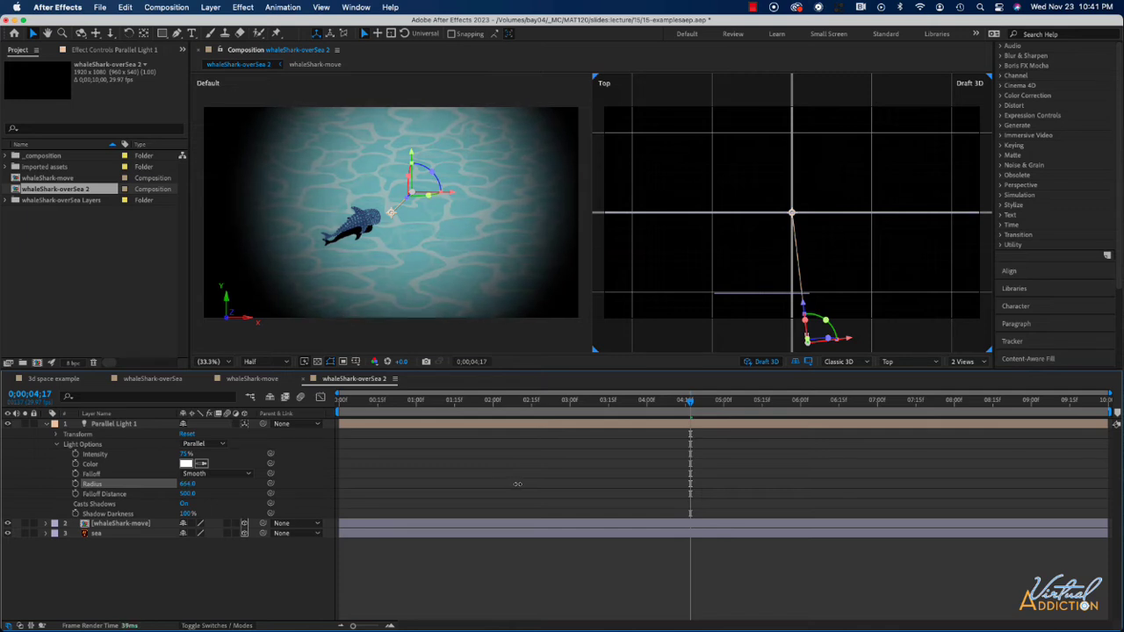
pyautogui.moveTo(518, 484); pyautogui.dragTo(716, 486)
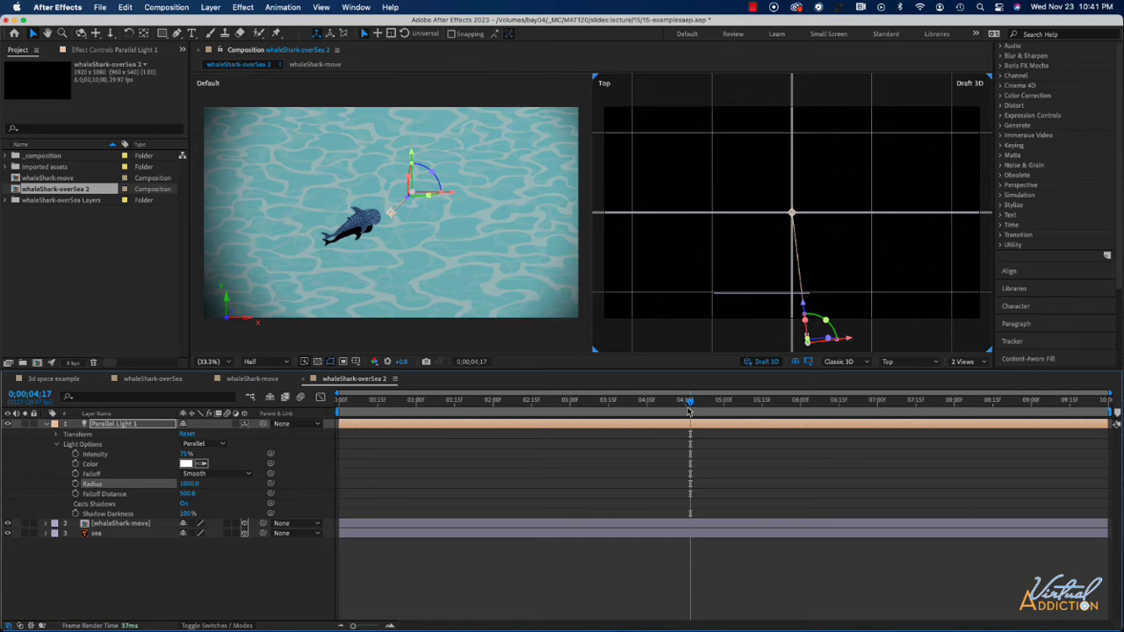
# Lower the light's Shadow Darkness to 31%.
pyautogui.moveTo(690, 402); pyautogui.dragTo(639, 427)
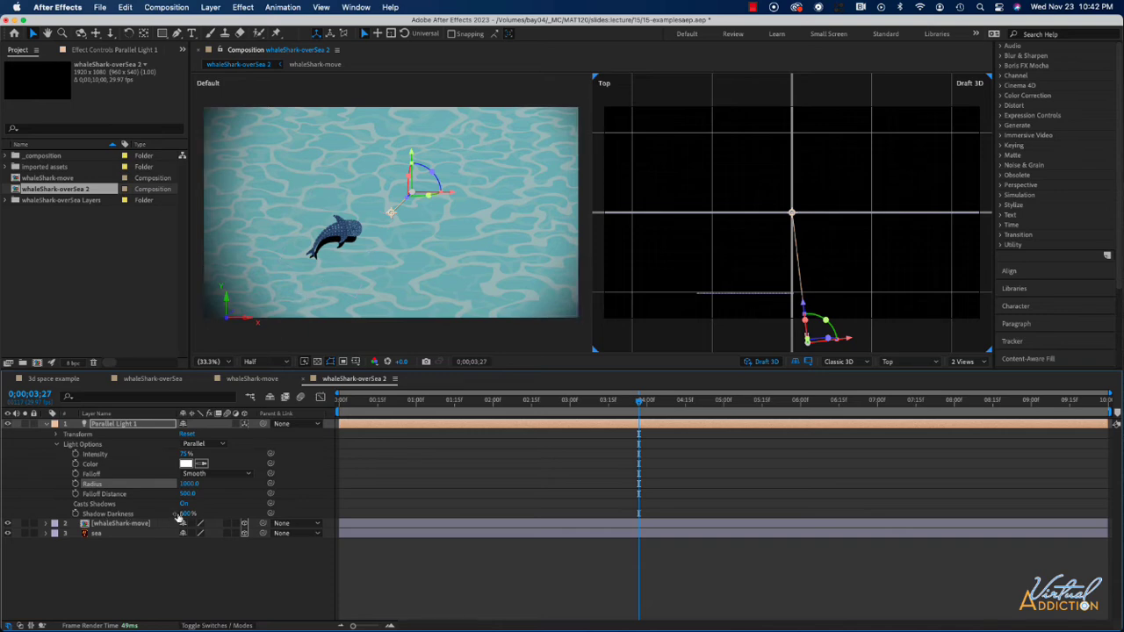
pyautogui.moveTo(187, 514); pyautogui.dragTo(147, 517)
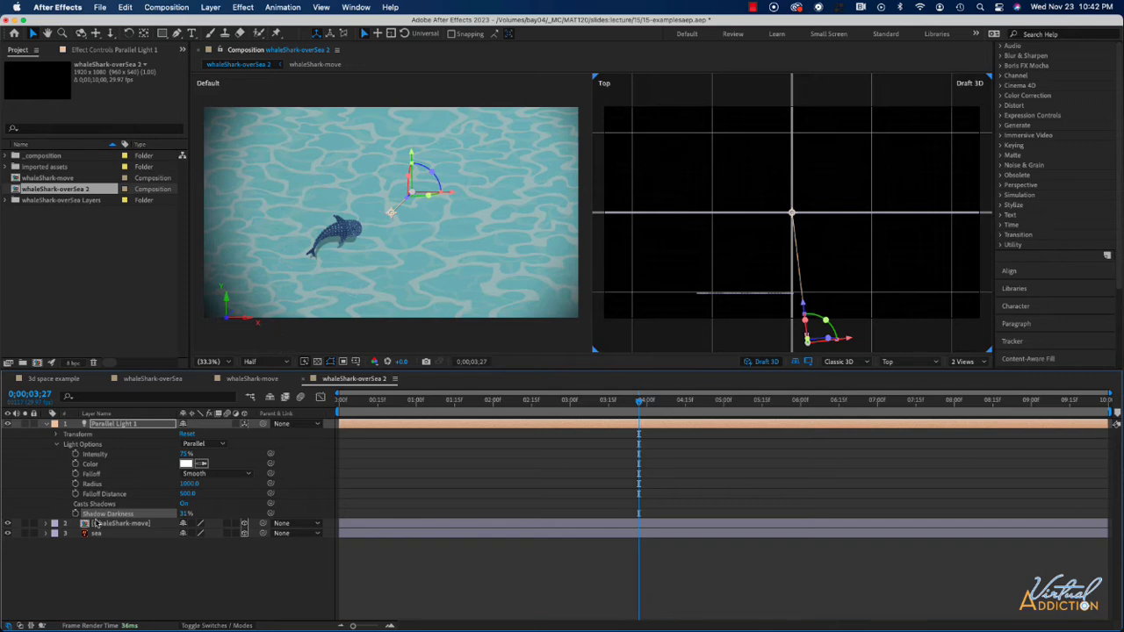
pyautogui.click(47, 523)
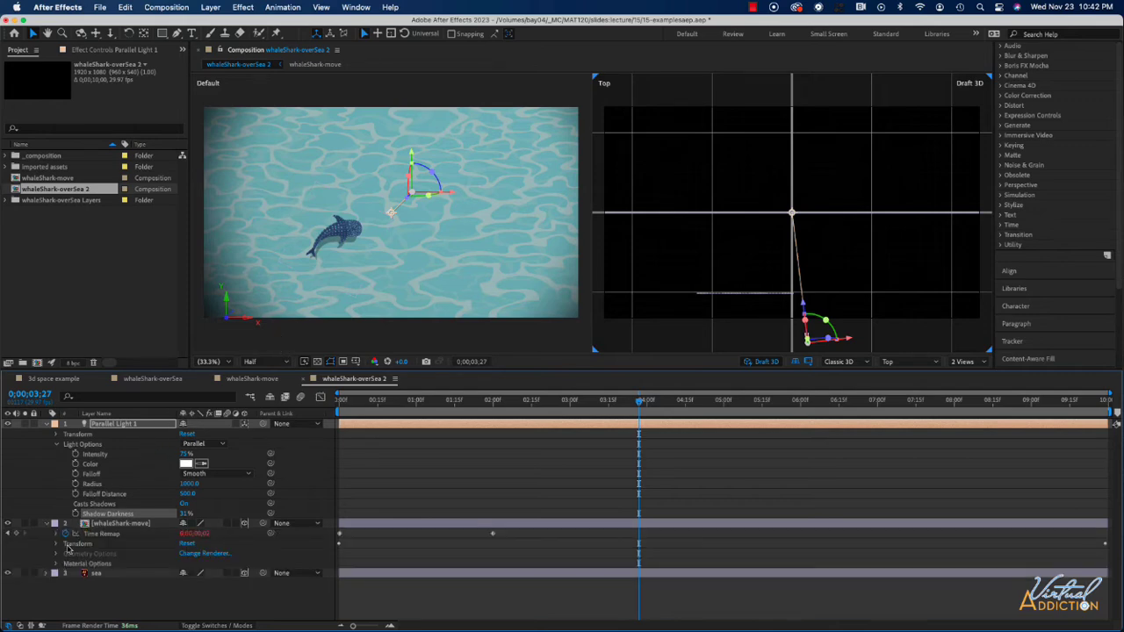
pyautogui.click(56, 544)
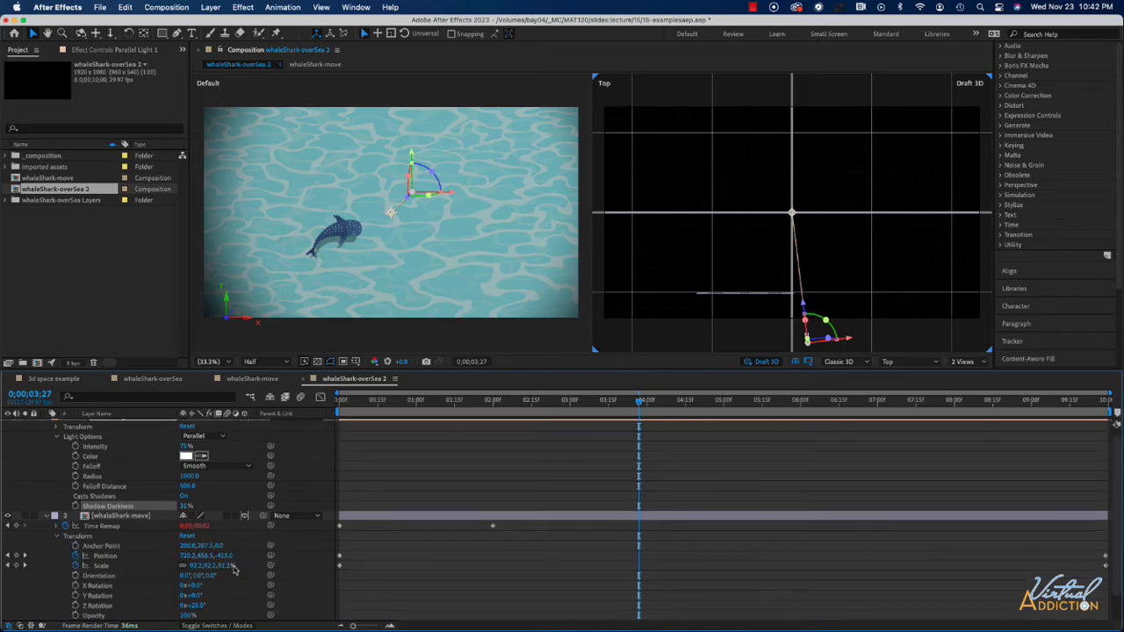
pyautogui.moveTo(220, 557); pyautogui.dragTo(145, 562)
pyautogui.moveTo(224, 556); pyautogui.dragTo(5, 554)
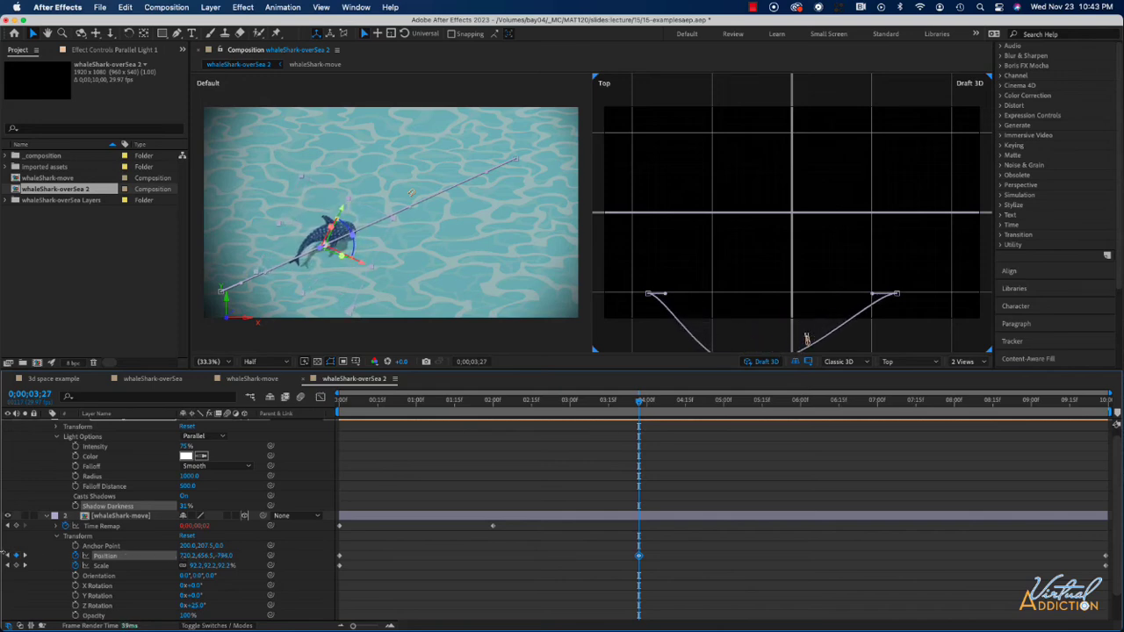
pyautogui.click(67, 518)
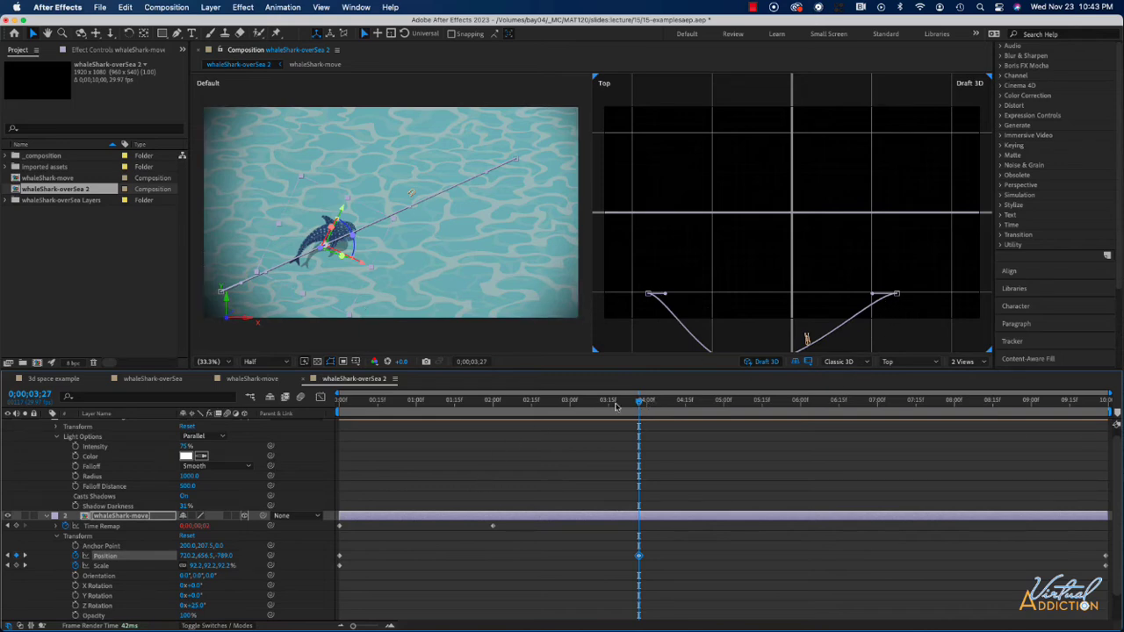
pyautogui.moveTo(617, 405); pyautogui.dragTo(370, 405)
pyautogui.moveTo(463, 408); pyautogui.dragTo(515, 421)
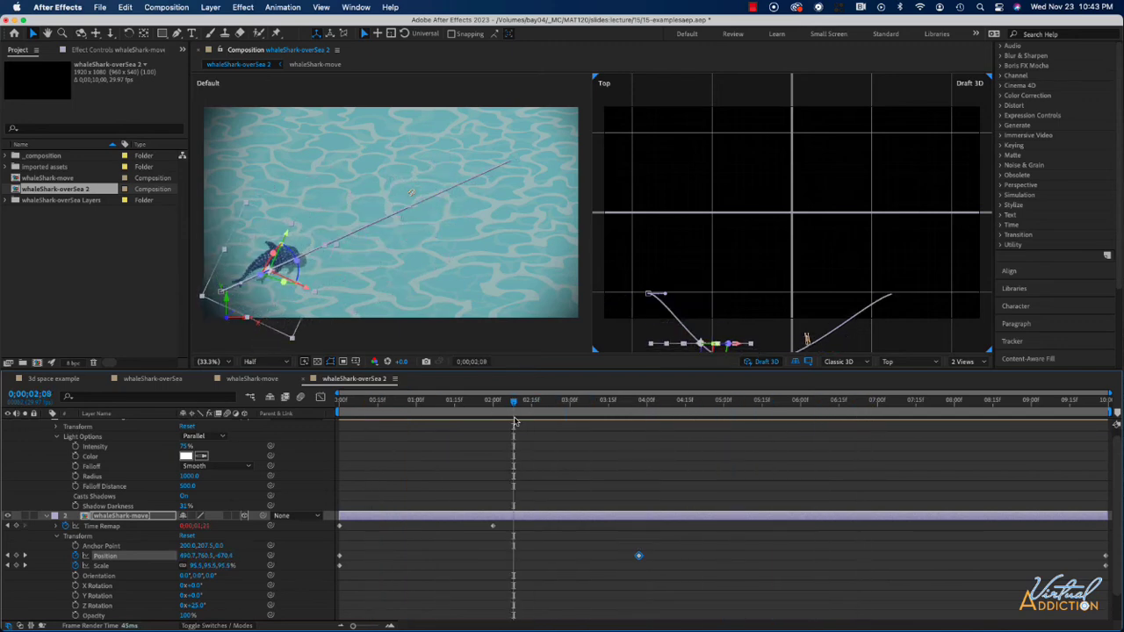
pyautogui.press('super+z')
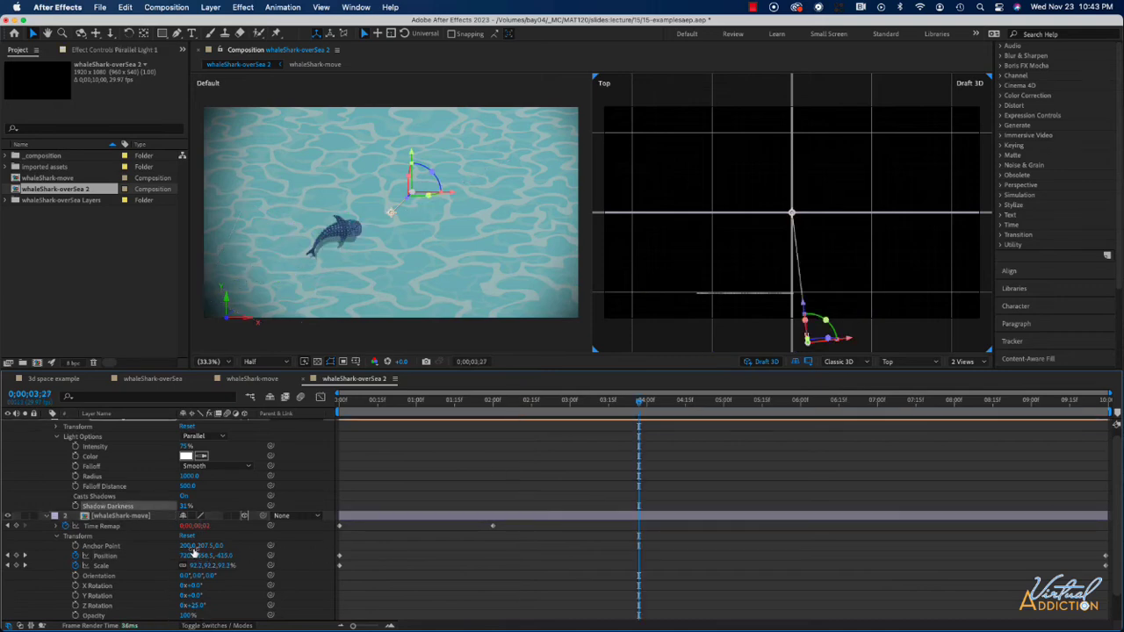
# Select both whale shark Position keyframes and offset their Z value to bring the shark toward the camera.
pyautogui.click(341, 557)
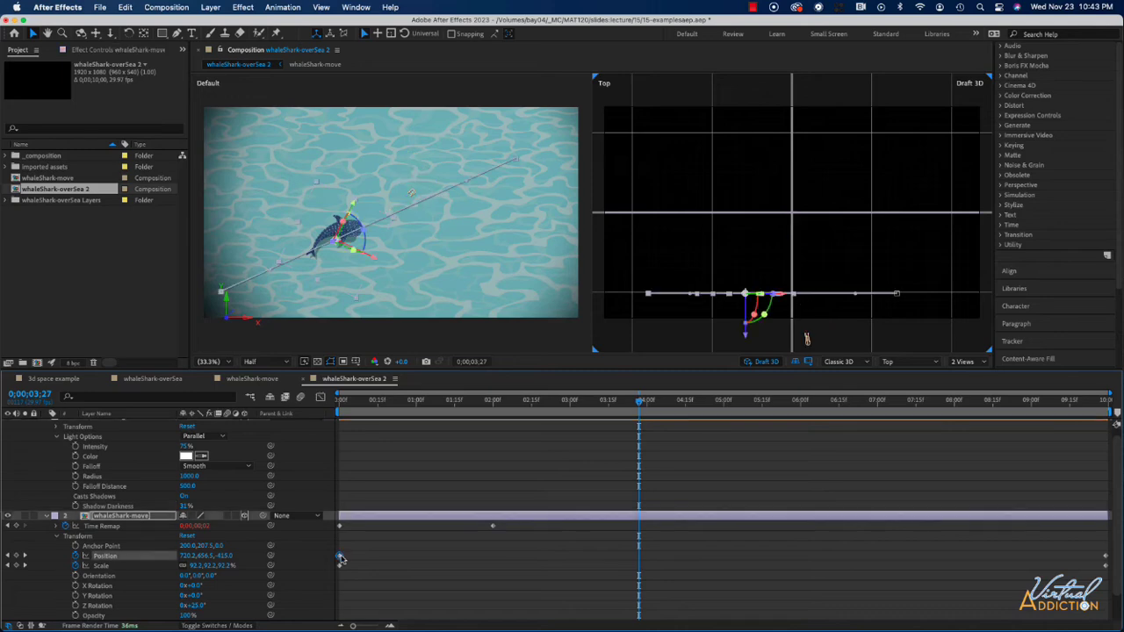
pyautogui.keyDown('shift'); pyautogui.click(1105, 556); pyautogui.keyUp('shift')
pyautogui.moveTo(639, 402); pyautogui.dragTo(302, 422)
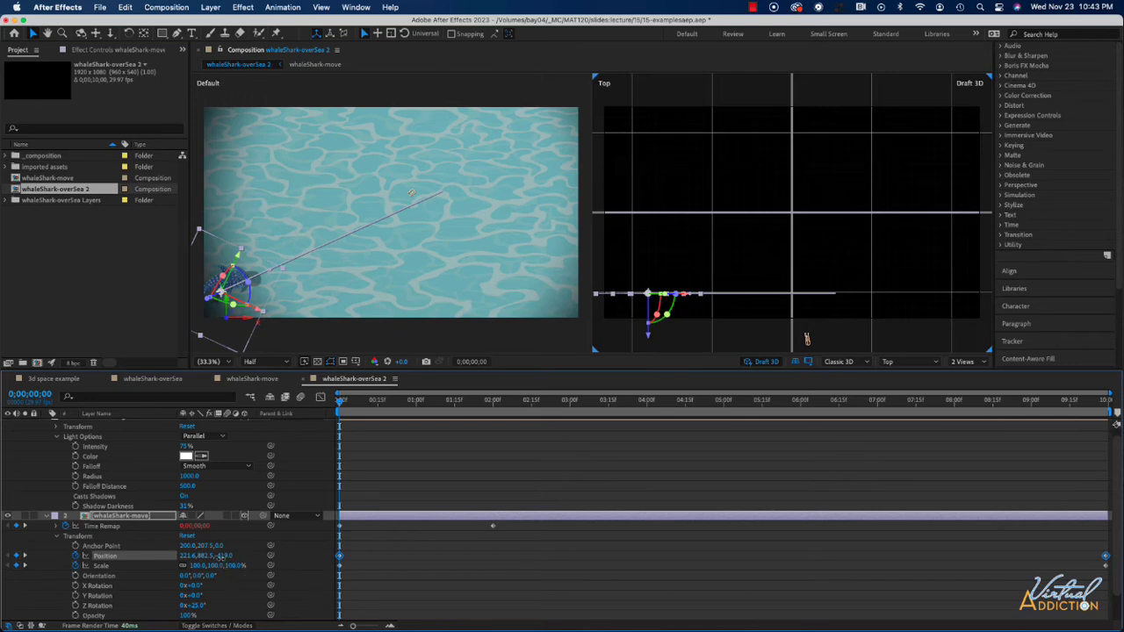
pyautogui.moveTo(224, 555); pyautogui.dragTo(163, 555)
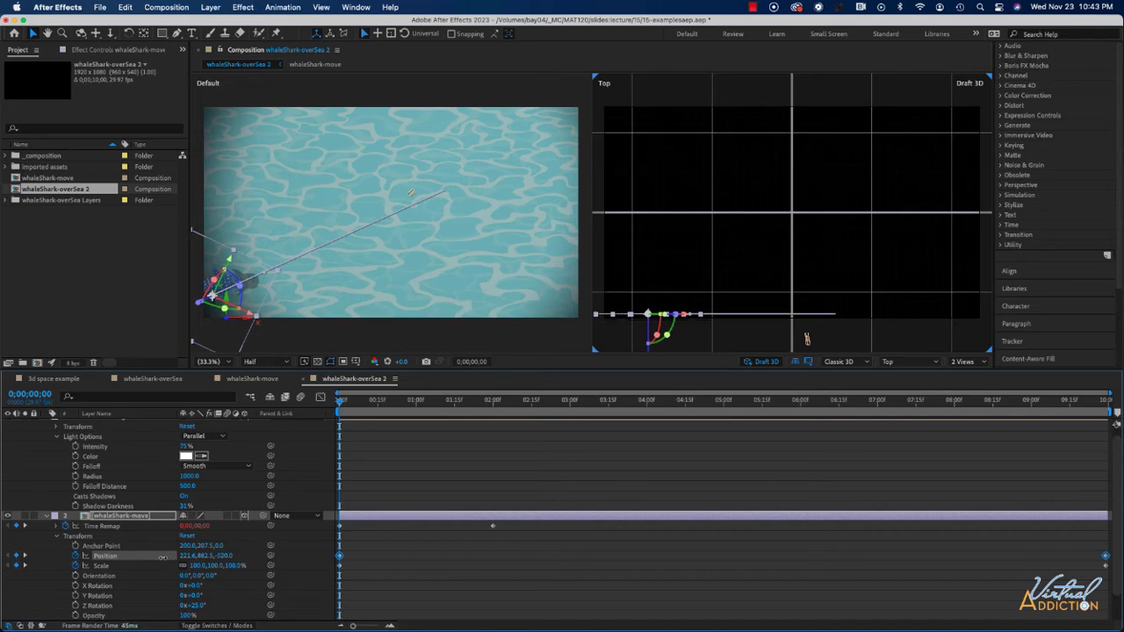
pyautogui.moveTo(162, 556); pyautogui.dragTo(156, 557)
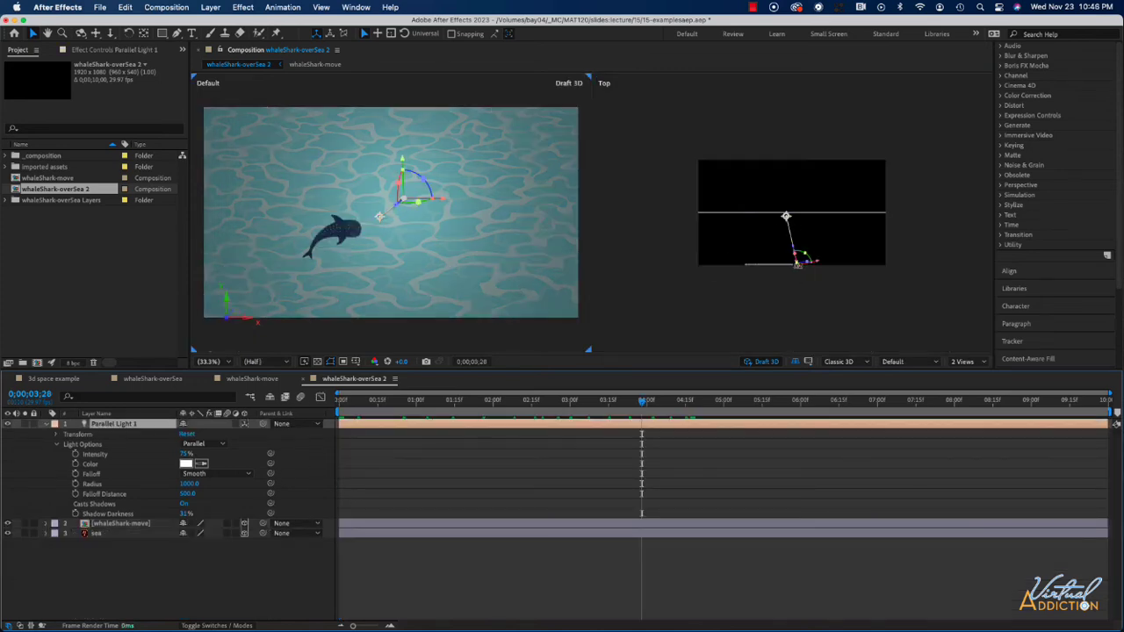
# Nudge the parallel light's position in the Top view and preview the shark's shadow on the sea.
pyautogui.moveTo(797, 262); pyautogui.dragTo(800, 274)
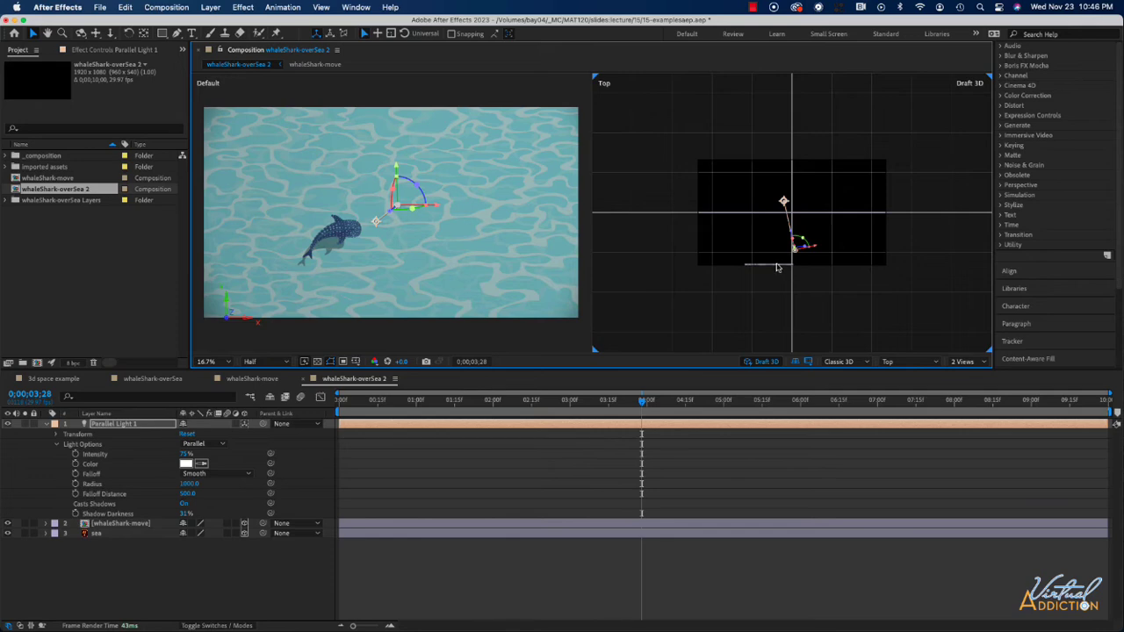
pyautogui.moveTo(783, 202)
pyautogui.mouseDown()
pyautogui.moveTo(776, 230)
pyautogui.moveTo(791, 214)
pyautogui.moveTo(794, 230)
pyautogui.moveTo(790, 213)
pyautogui.mouseUp()
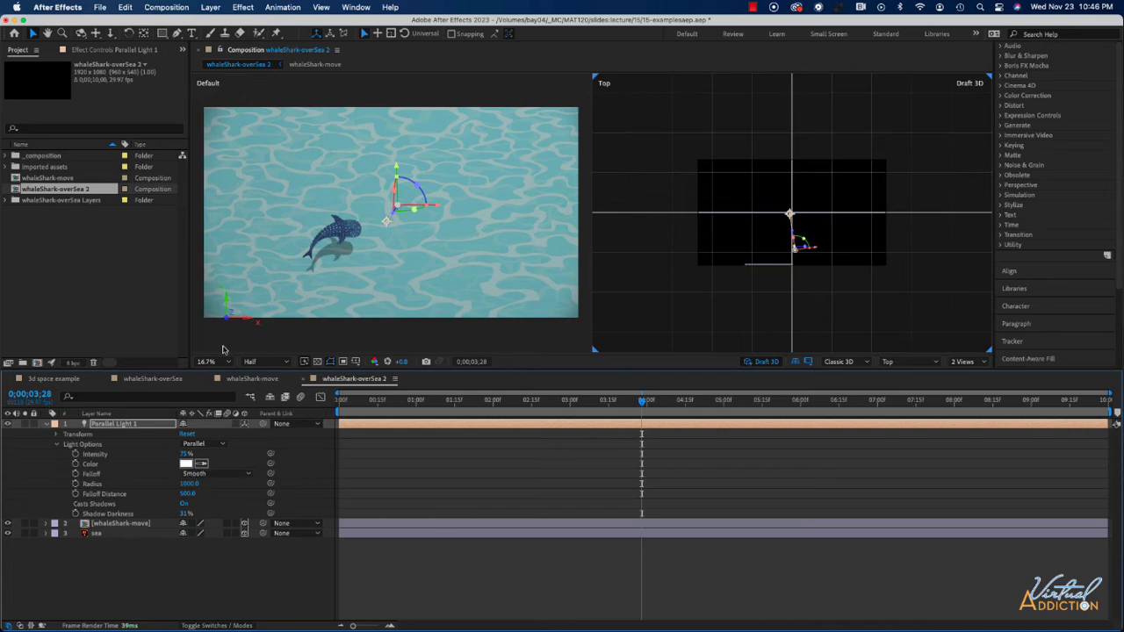
pyautogui.moveTo(643, 403); pyautogui.dragTo(446, 409)
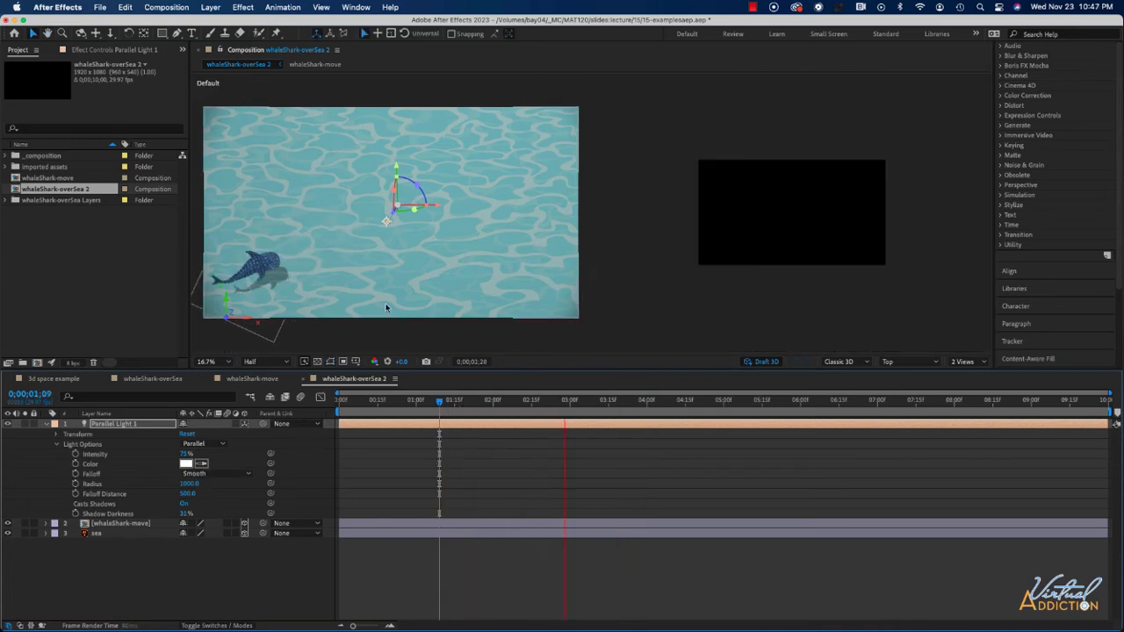
pyautogui.press('space')
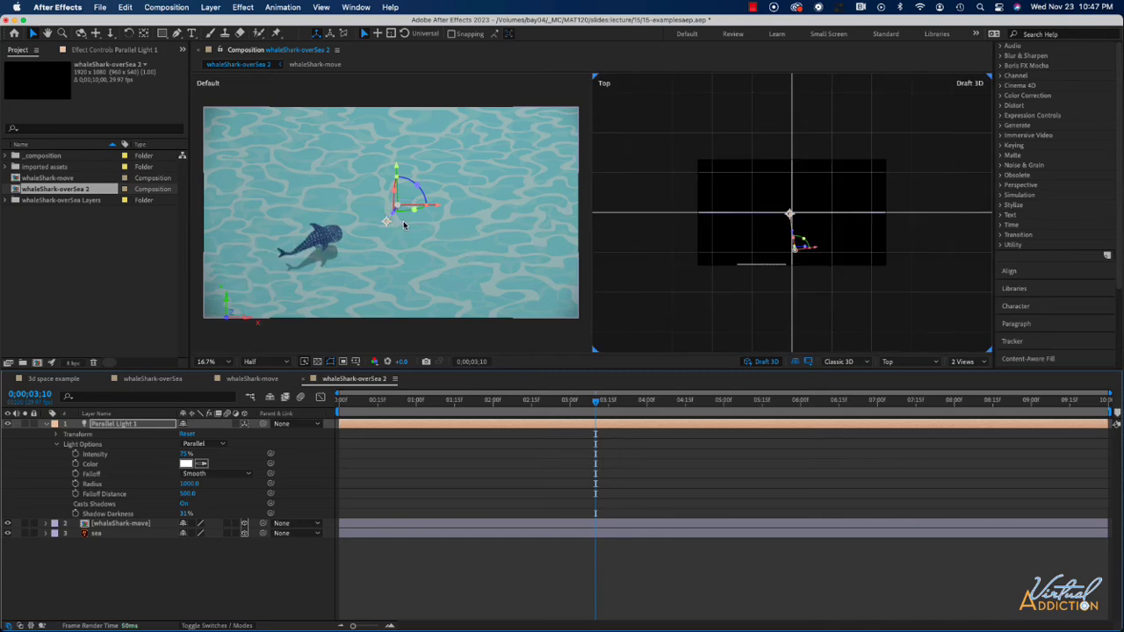
pyautogui.press('space')
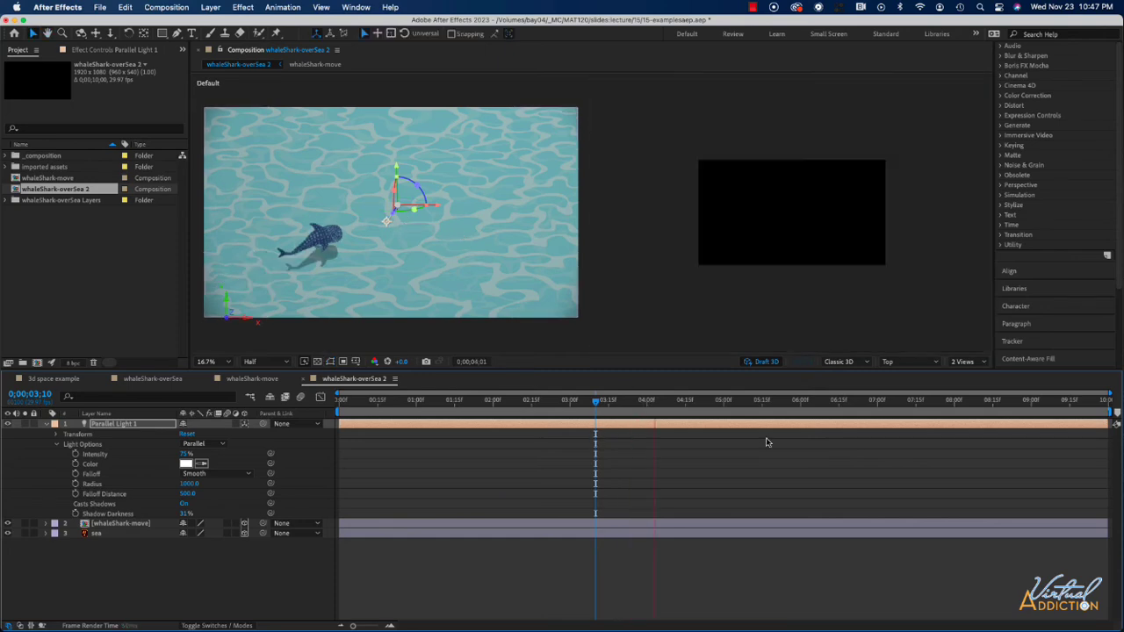
pyautogui.moveTo(642, 403)
pyautogui.mouseDown()
pyautogui.moveTo(508, 406)
pyautogui.moveTo(911, 403)
pyautogui.moveTo(639, 415)
pyautogui.mouseUp()
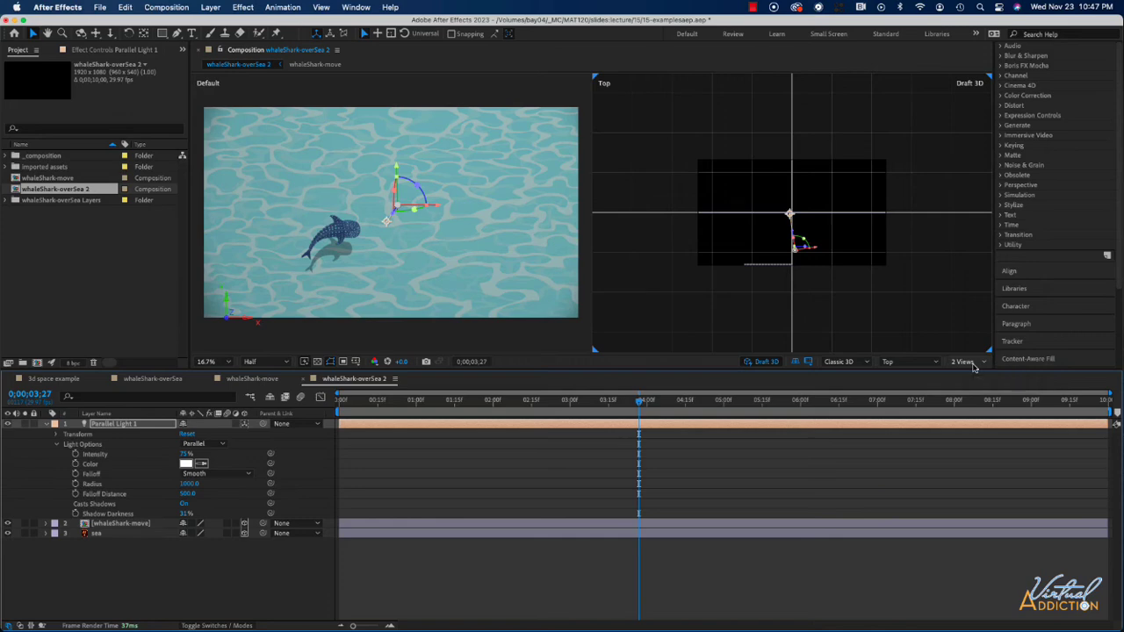
# Switch the viewer to a 1 View layout and set the magnification to Fit.
pyautogui.click(972, 367)
pyautogui.click(973, 378)
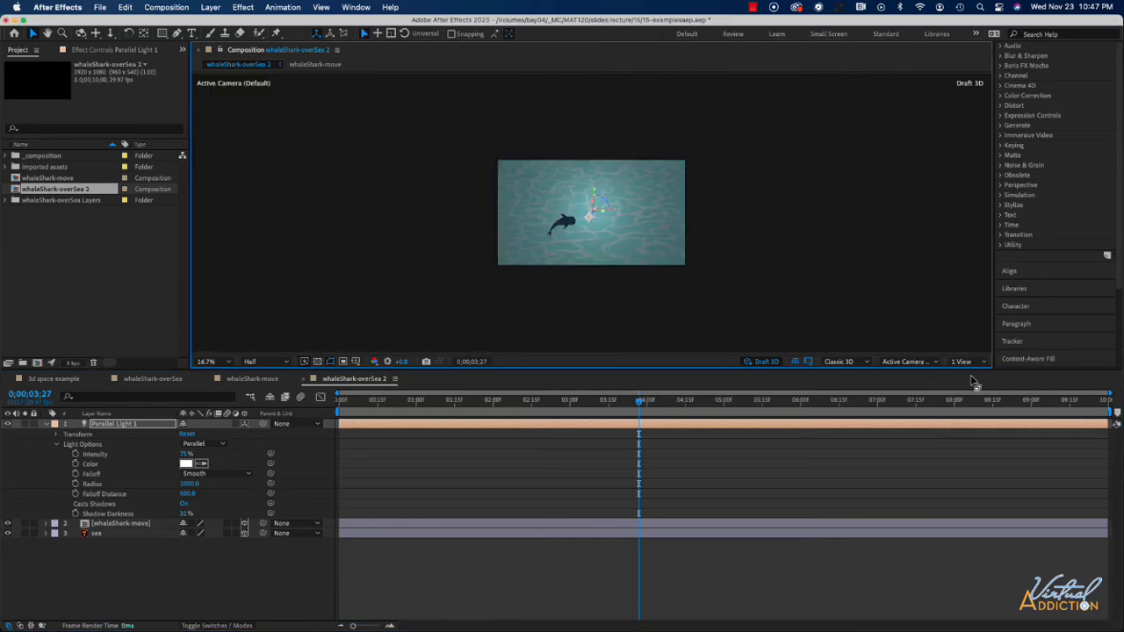
pyautogui.click(215, 362)
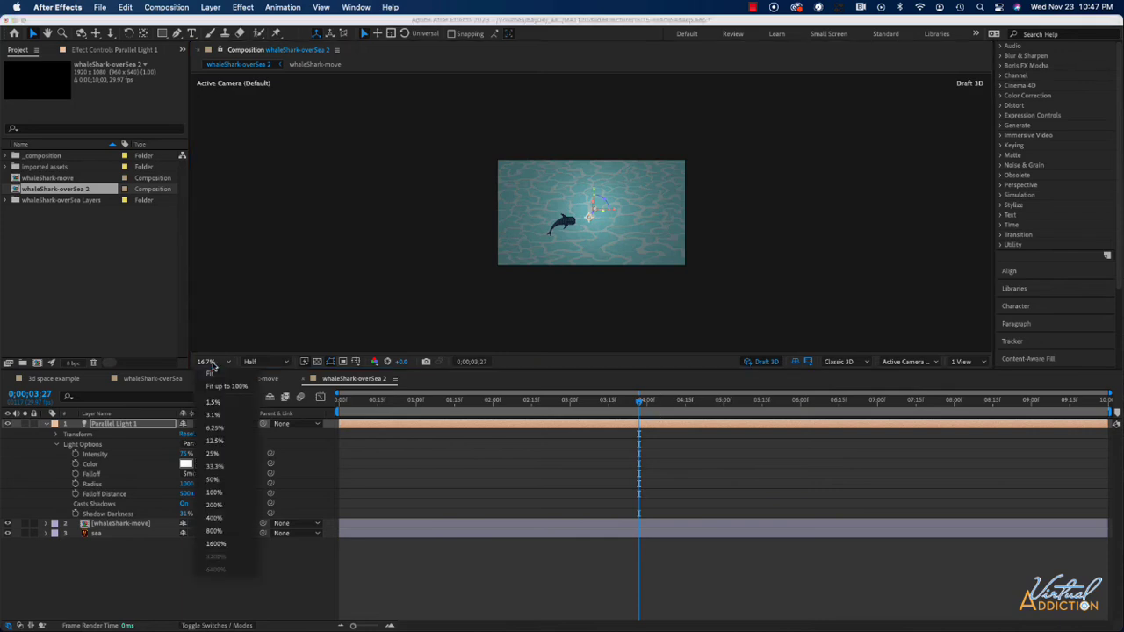
pyautogui.click(215, 391)
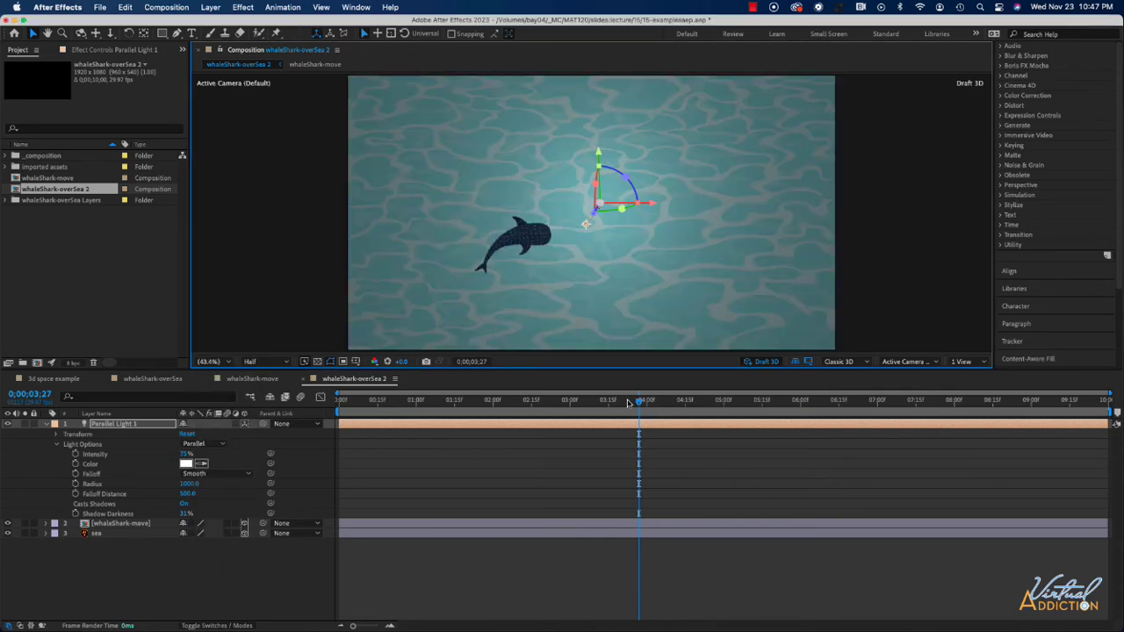
# Play back the animation from the start to review the shark and its shadow.
pyautogui.moveTo(640, 402); pyautogui.dragTo(264, 425)
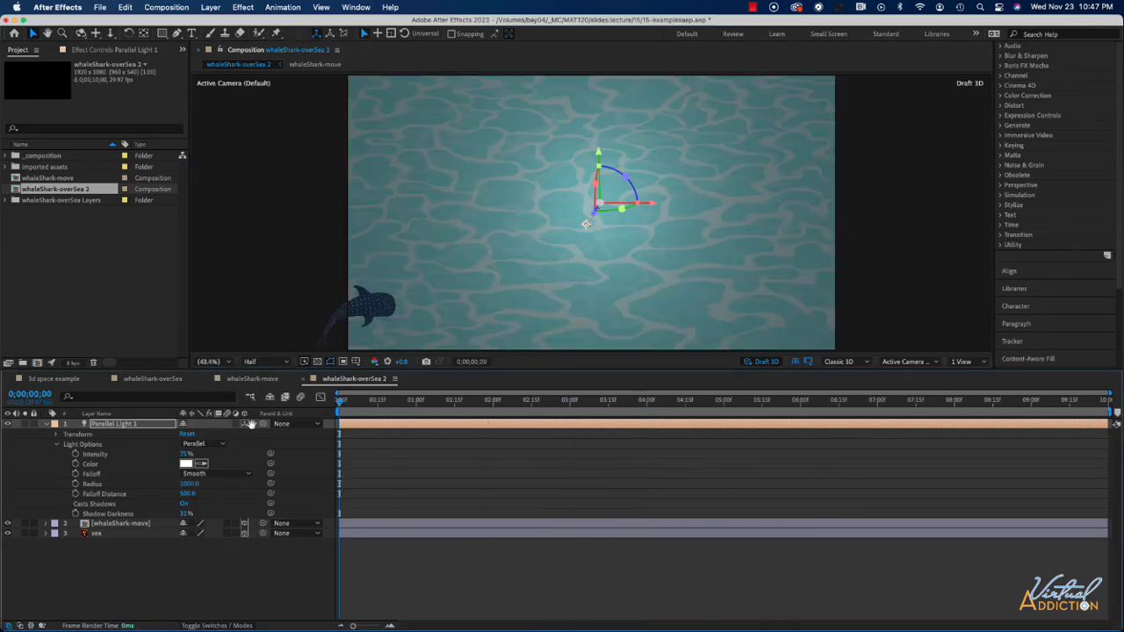
pyautogui.press('space')
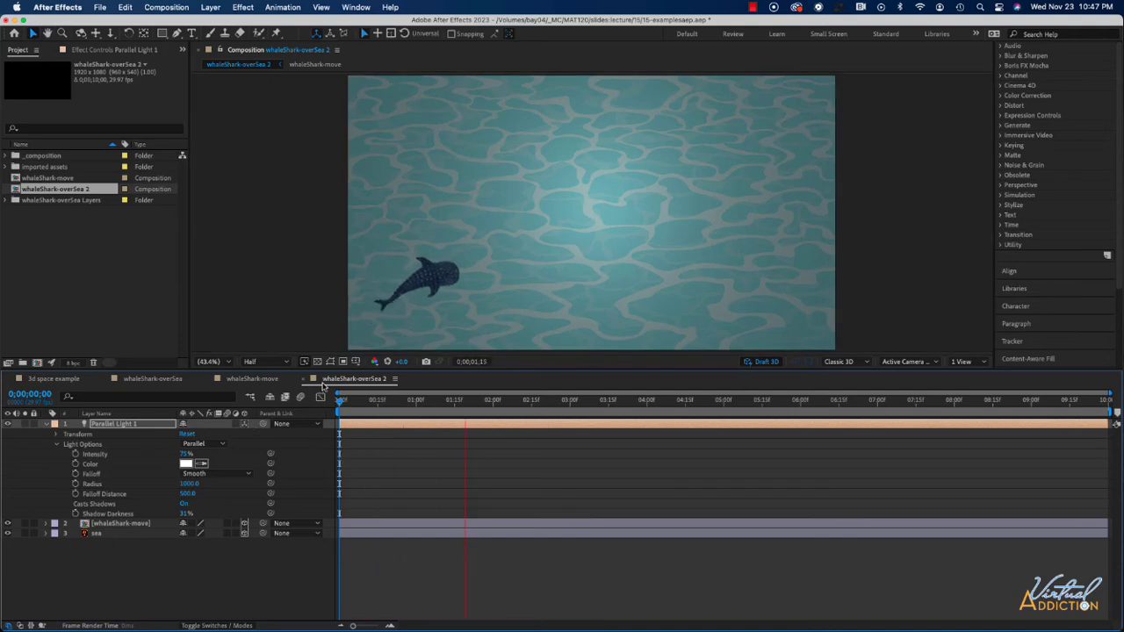
pyautogui.press('space')
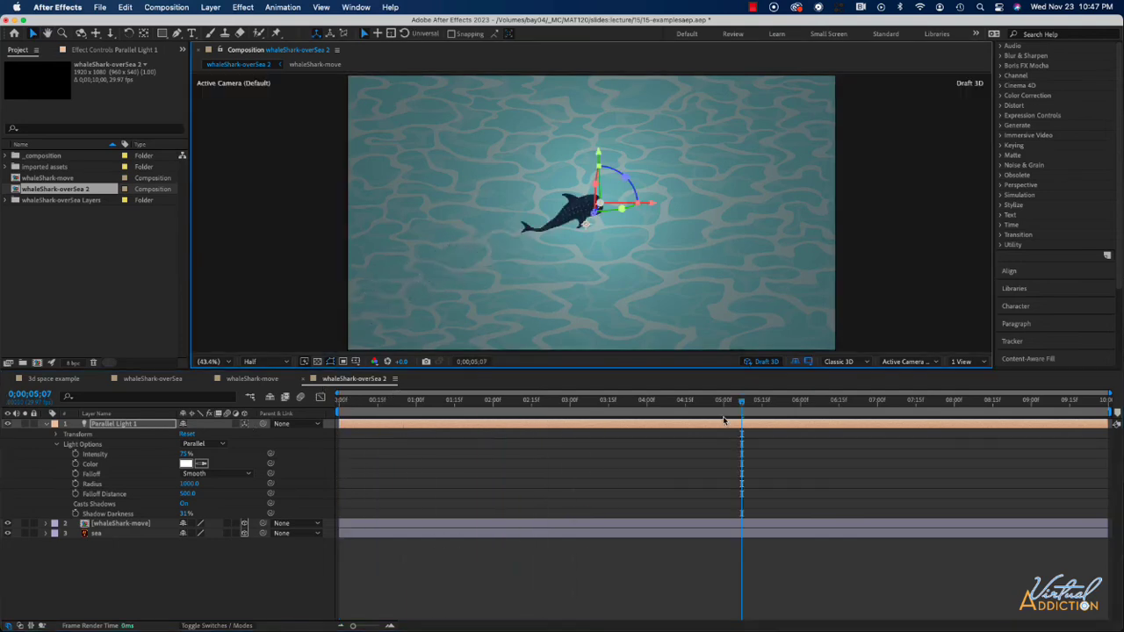
pyautogui.press('space')
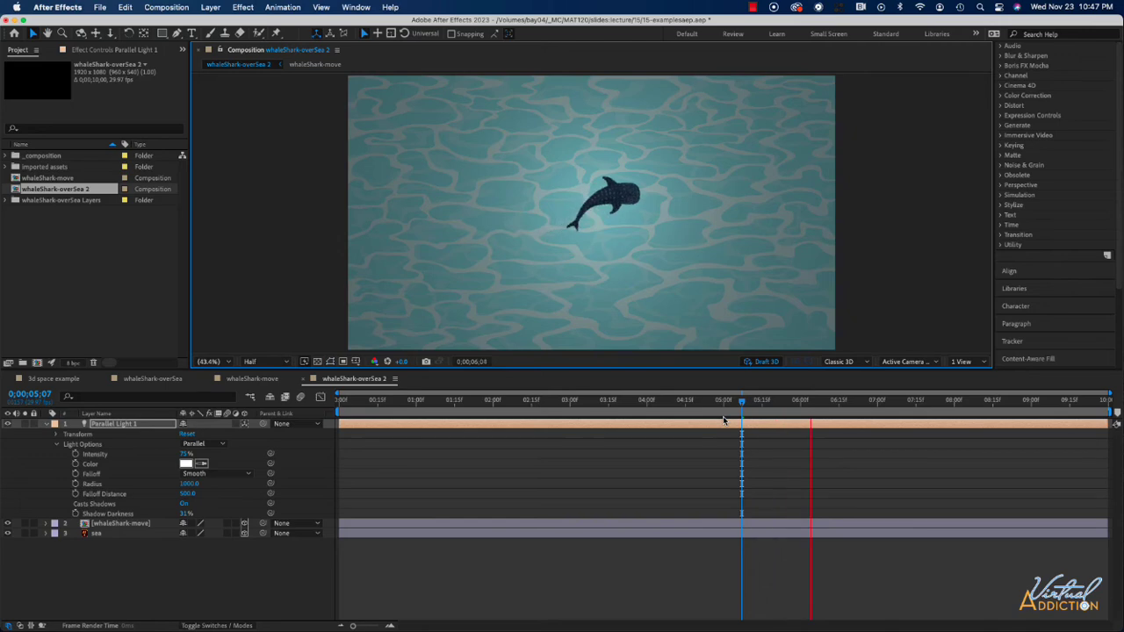
pyautogui.press('space')
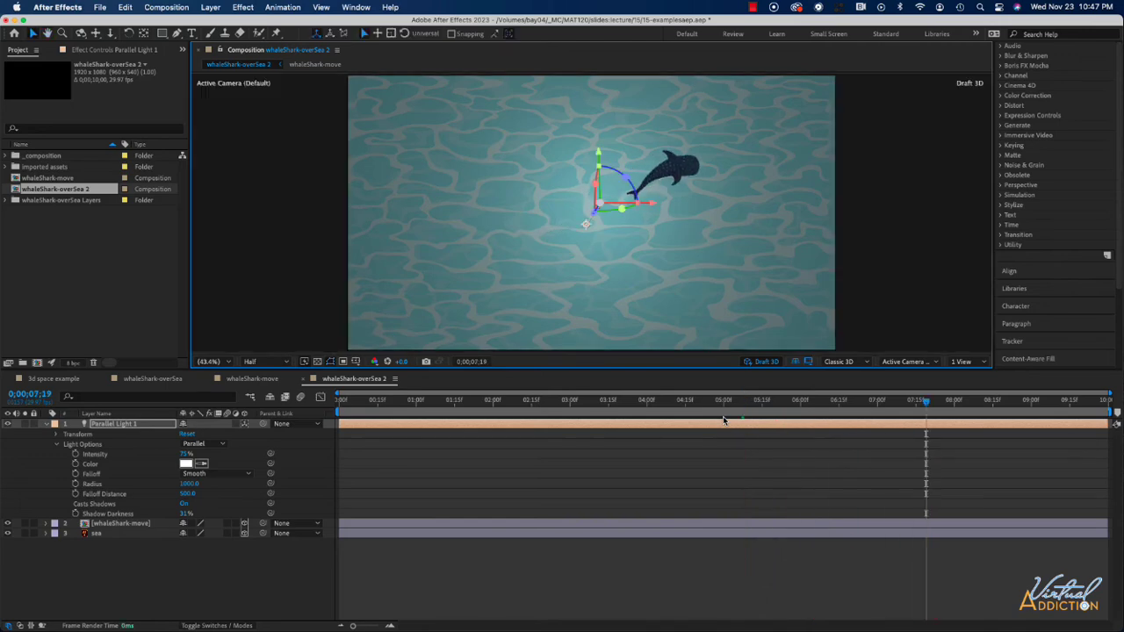
# Turn off Draft 3D and play back the animation again.
pyautogui.click(762, 363)
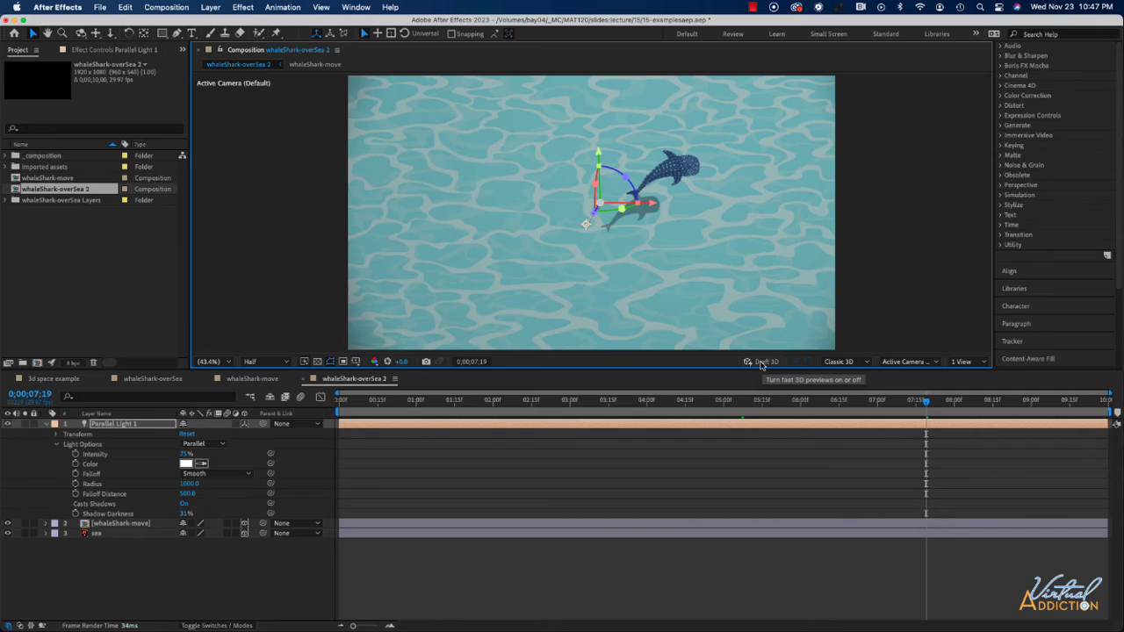
pyautogui.press('space')
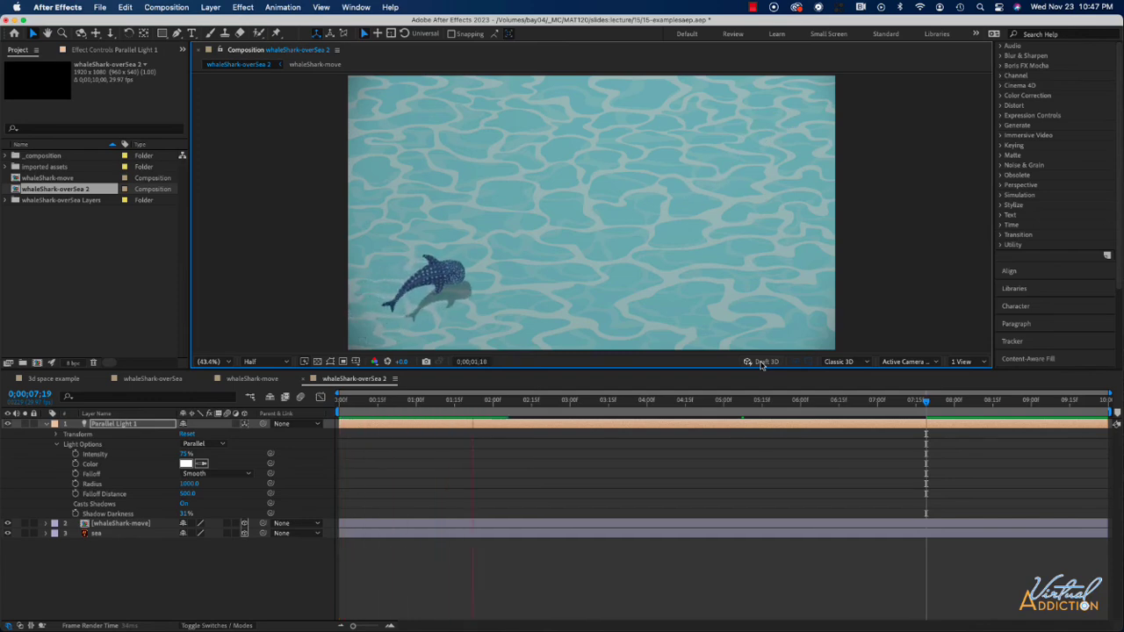
pyautogui.press('space')
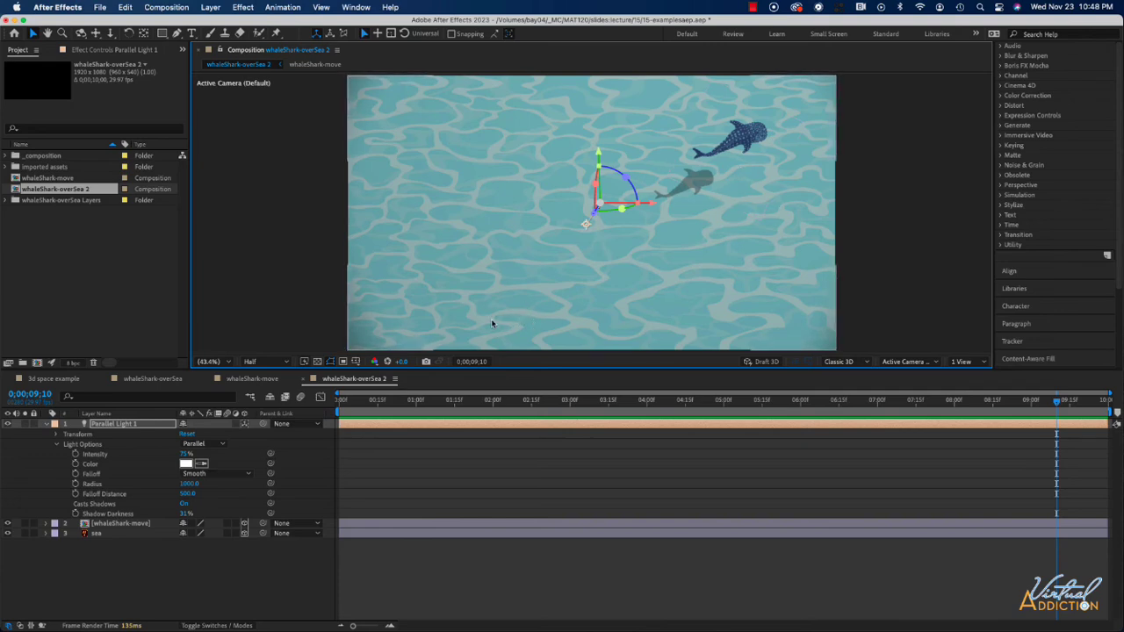
# Collapse the light layer and add a new light layer with its Light Type set to Ambient.
pyautogui.click(46, 425)
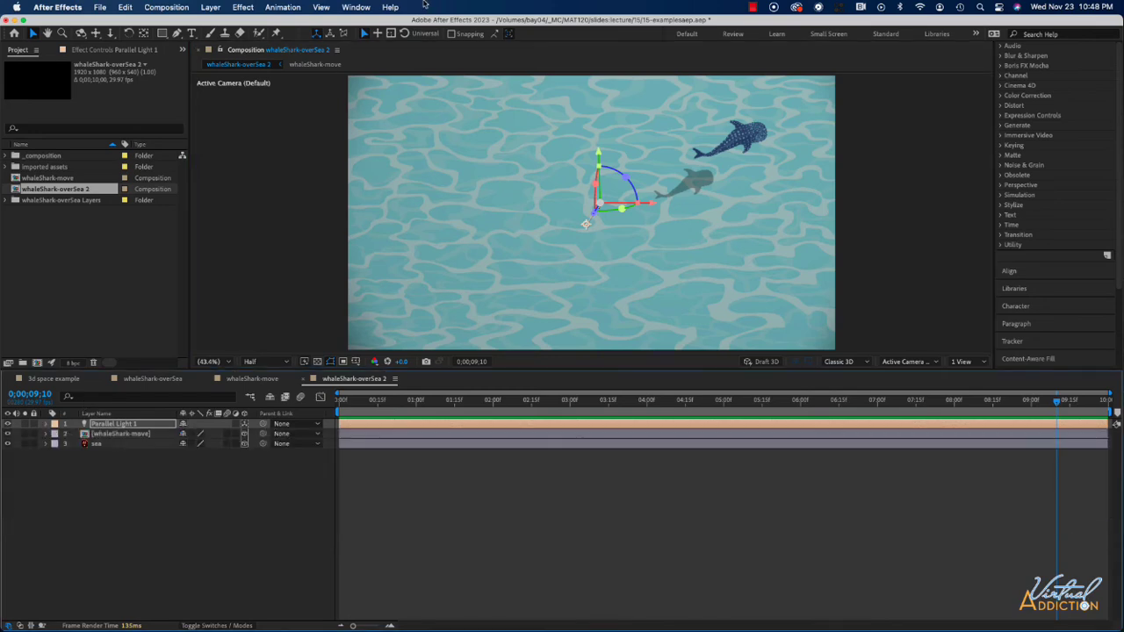
pyautogui.click(217, 7)
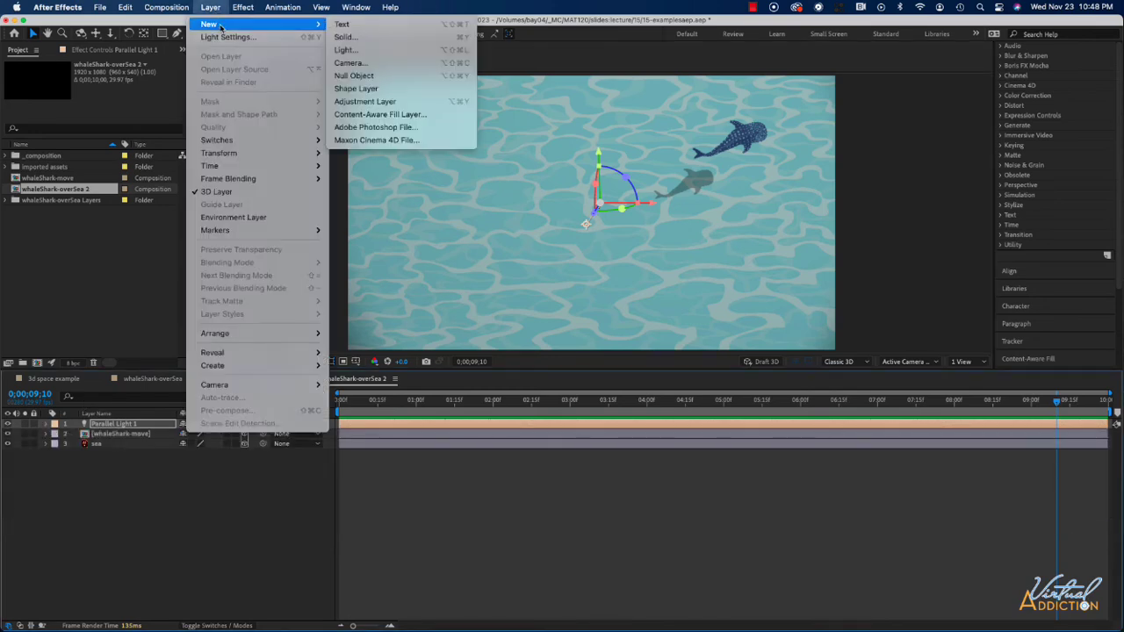
pyautogui.moveTo(218, 24)
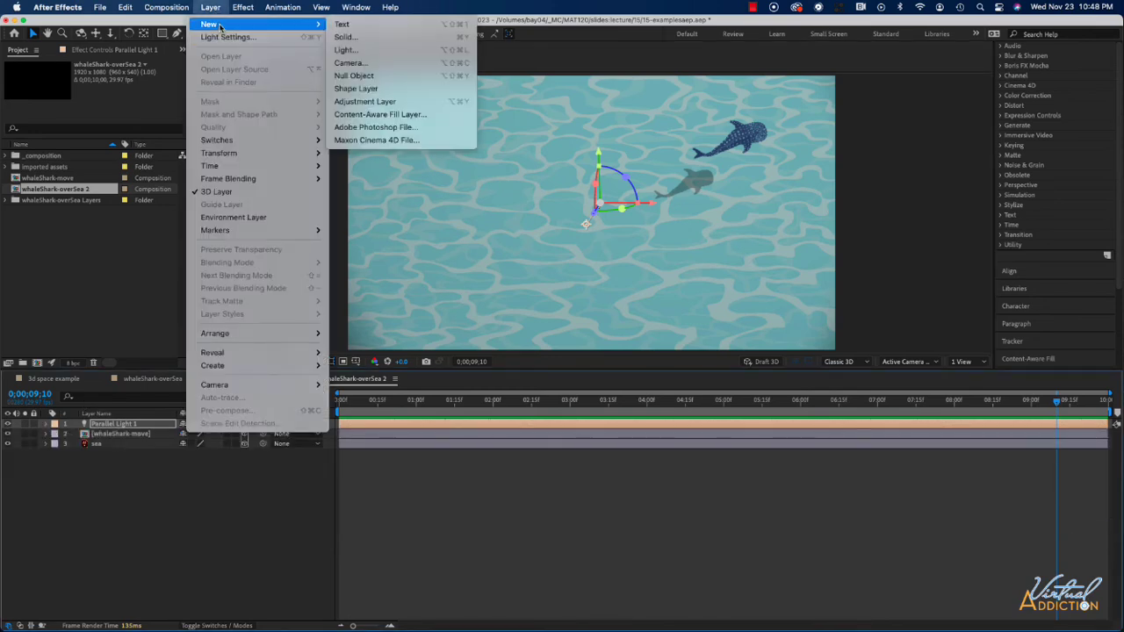
pyautogui.click(346, 49)
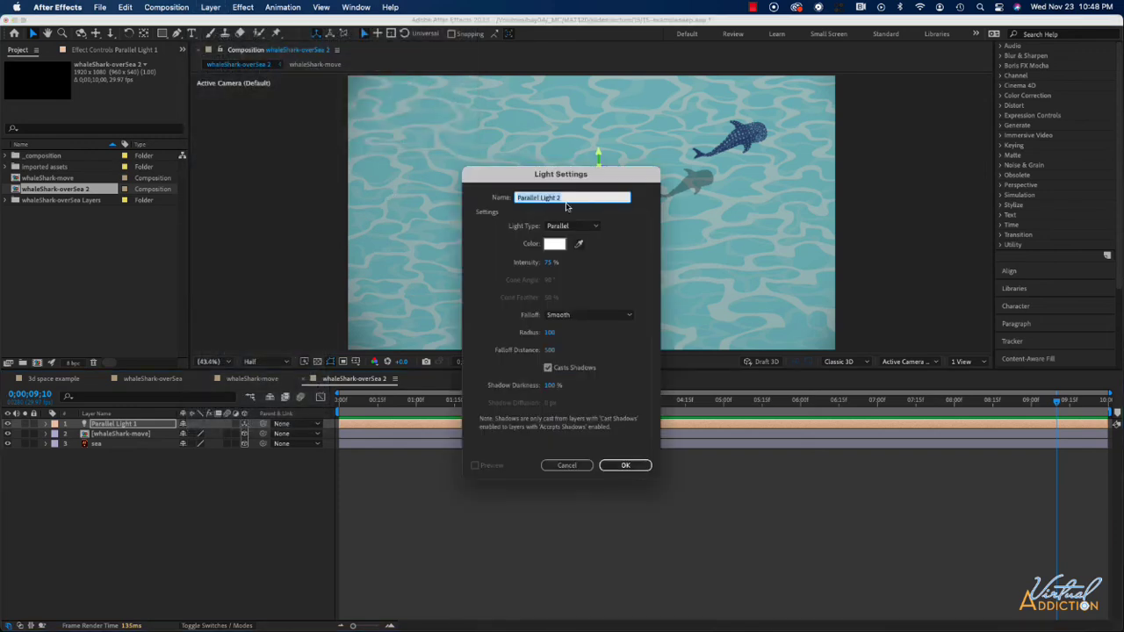
pyautogui.click(572, 225)
pyautogui.click(558, 276)
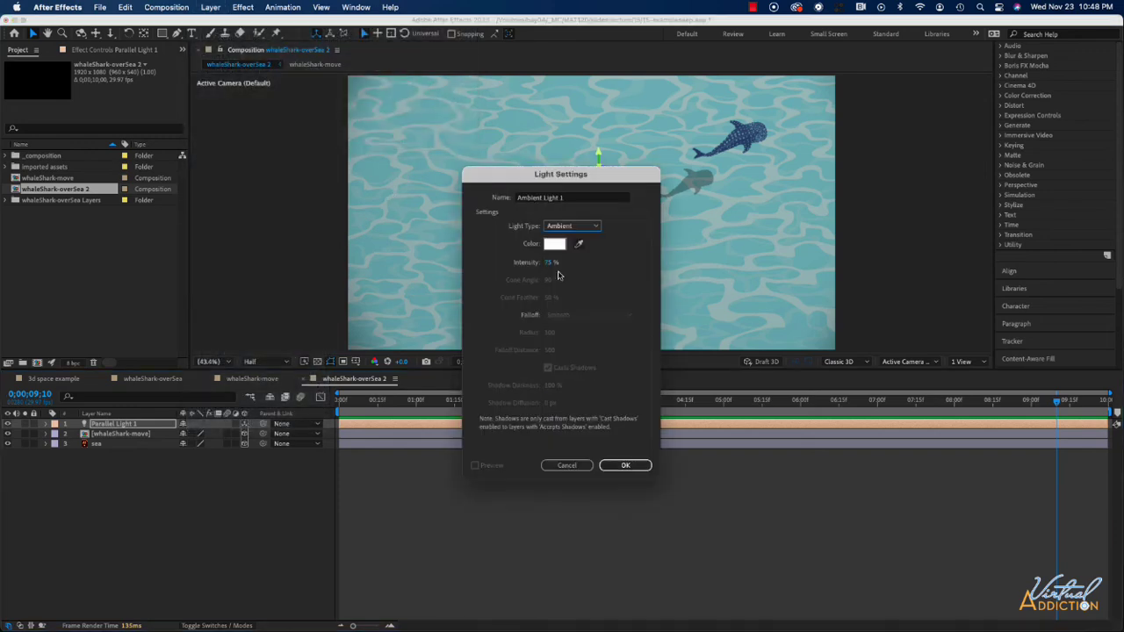
# Give the ambient light a light blue-violet color, adjust its Intensity, and confirm the light settings.
pyautogui.click(554, 244)
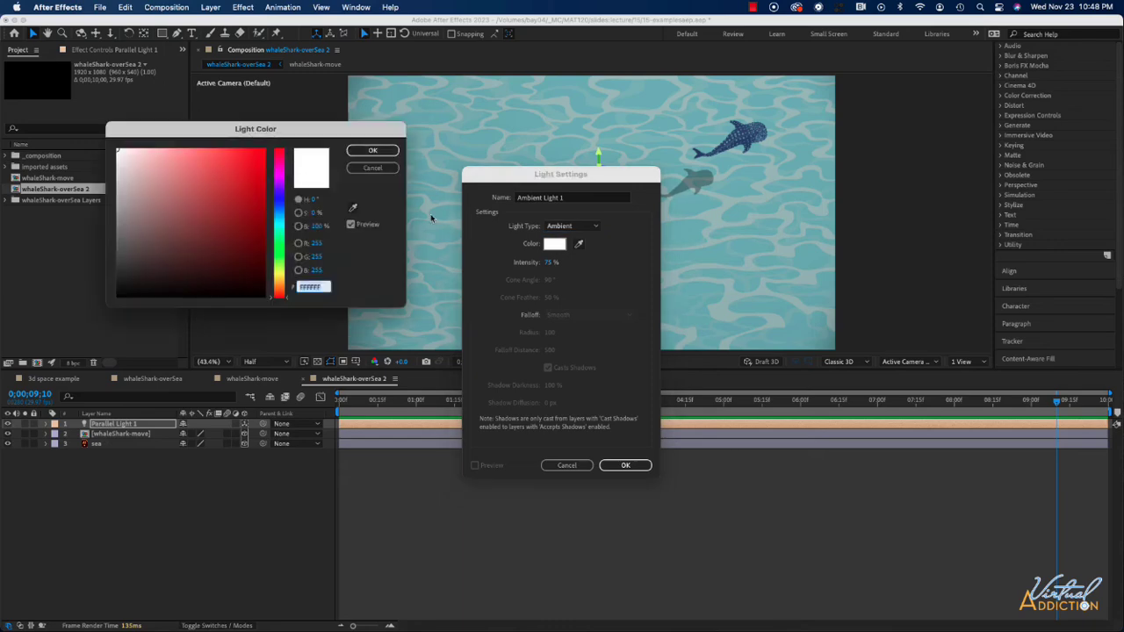
pyautogui.click(280, 195)
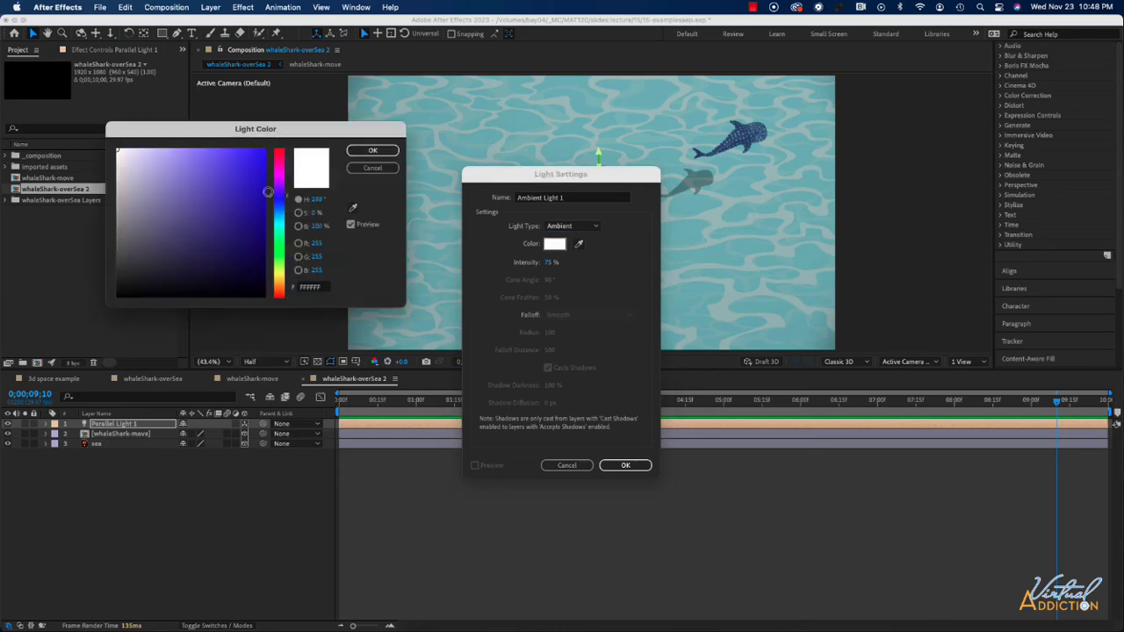
pyautogui.click(205, 156)
pyautogui.click(365, 150)
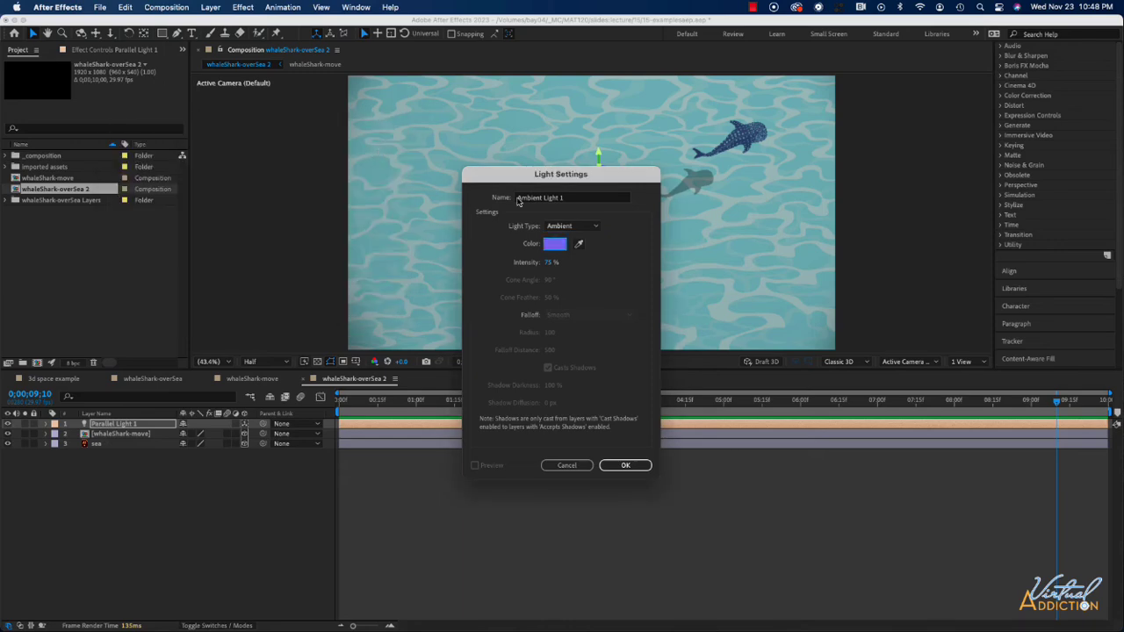
pyautogui.moveTo(547, 268); pyautogui.dragTo(524, 264)
pyautogui.click(634, 465)
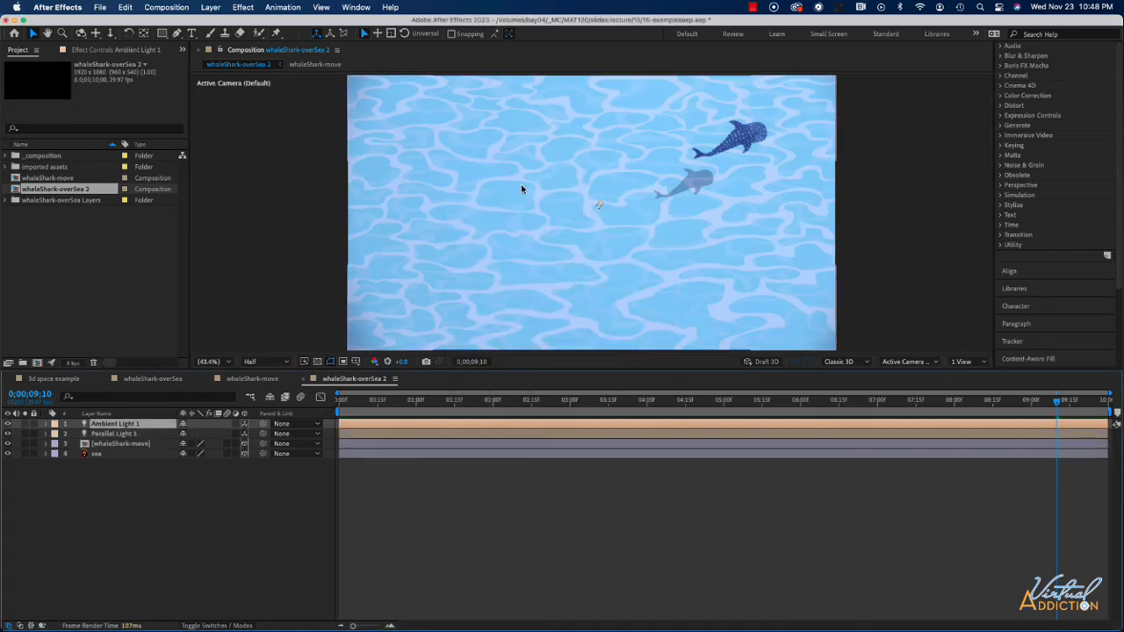
# Try raising the ambient light's Intensity and switching its Light Type to Point and then to Spot.
pyautogui.press('a')
pyautogui.press('a')
pyautogui.moveTo(185, 444)
pyautogui.mouseDown()
pyautogui.moveTo(167, 445)
pyautogui.moveTo(230, 446)
pyautogui.moveTo(199, 449)
pyautogui.mouseUp()
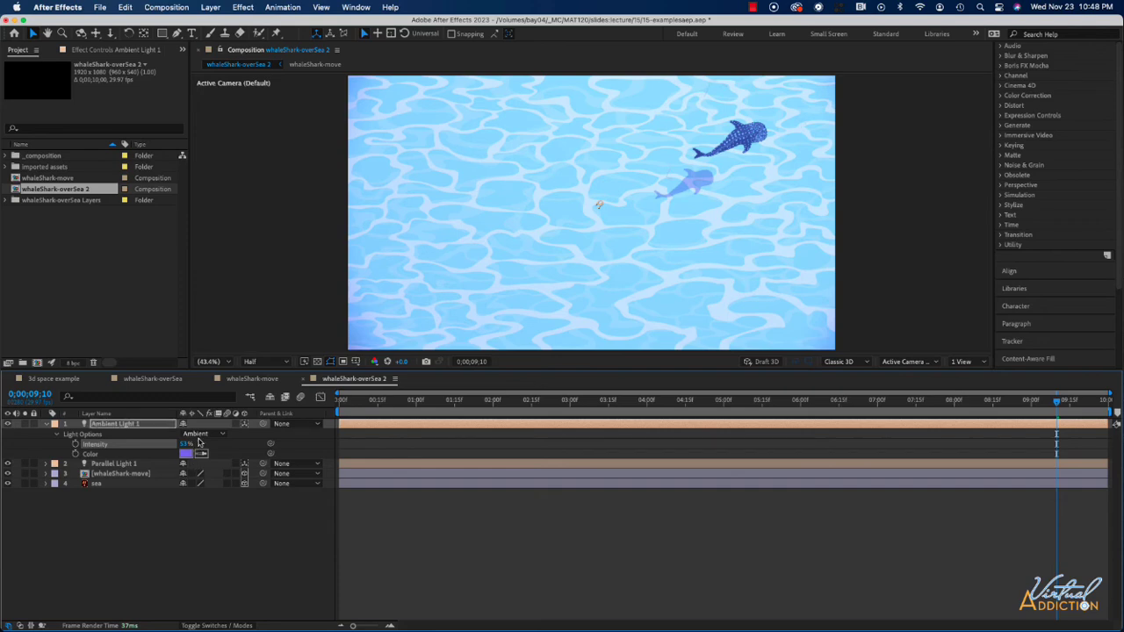
pyautogui.click(202, 434)
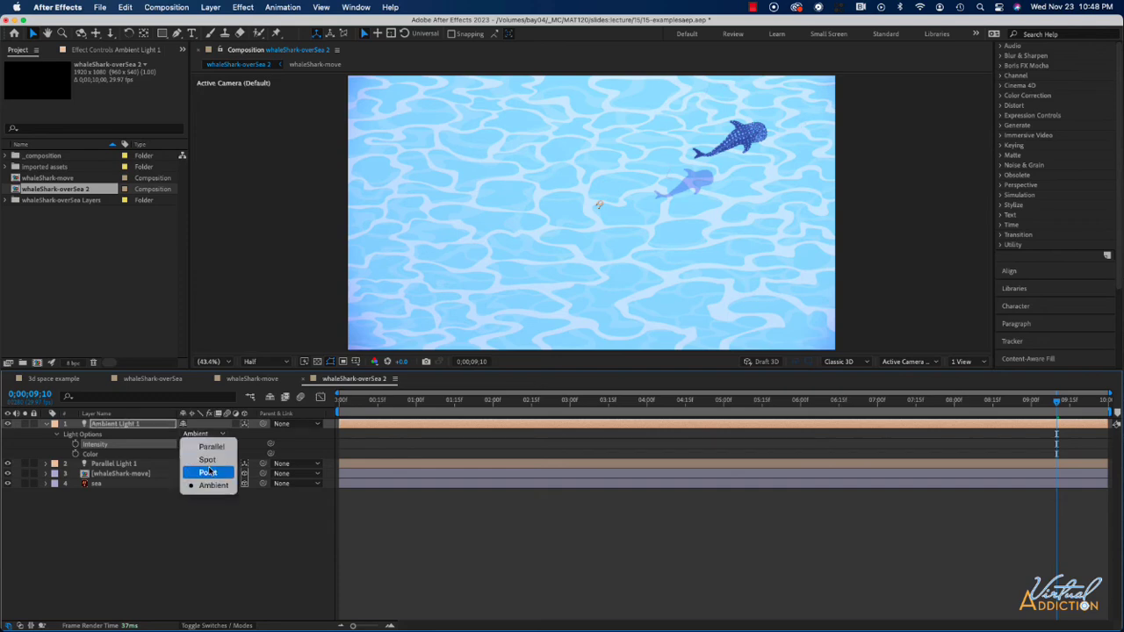
pyautogui.click(212, 472)
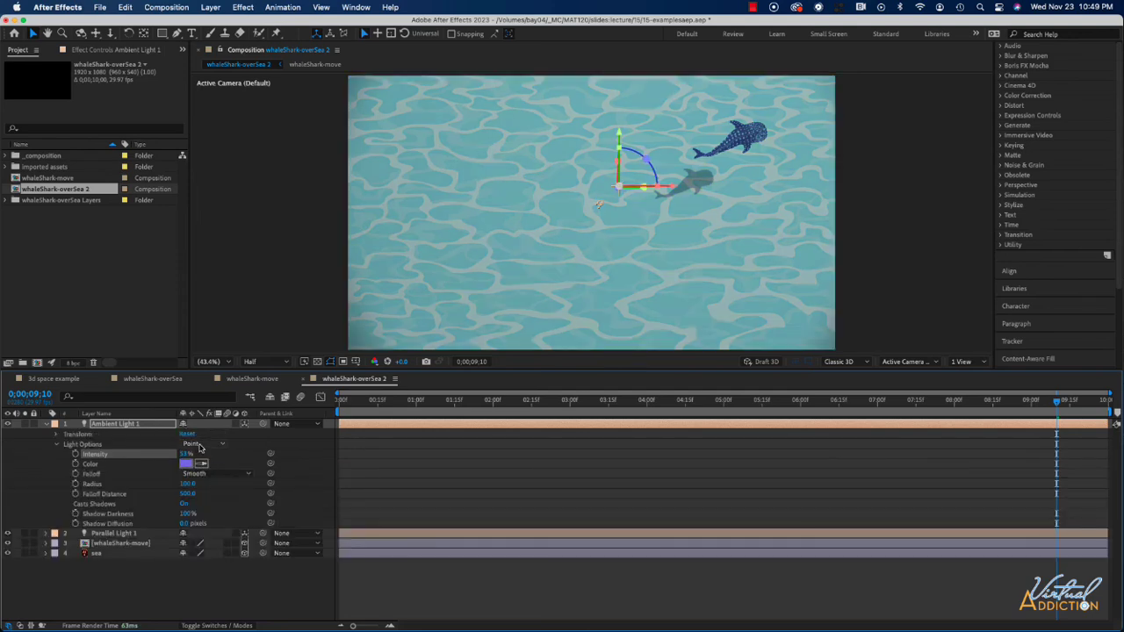
pyautogui.click(201, 444)
pyautogui.click(201, 472)
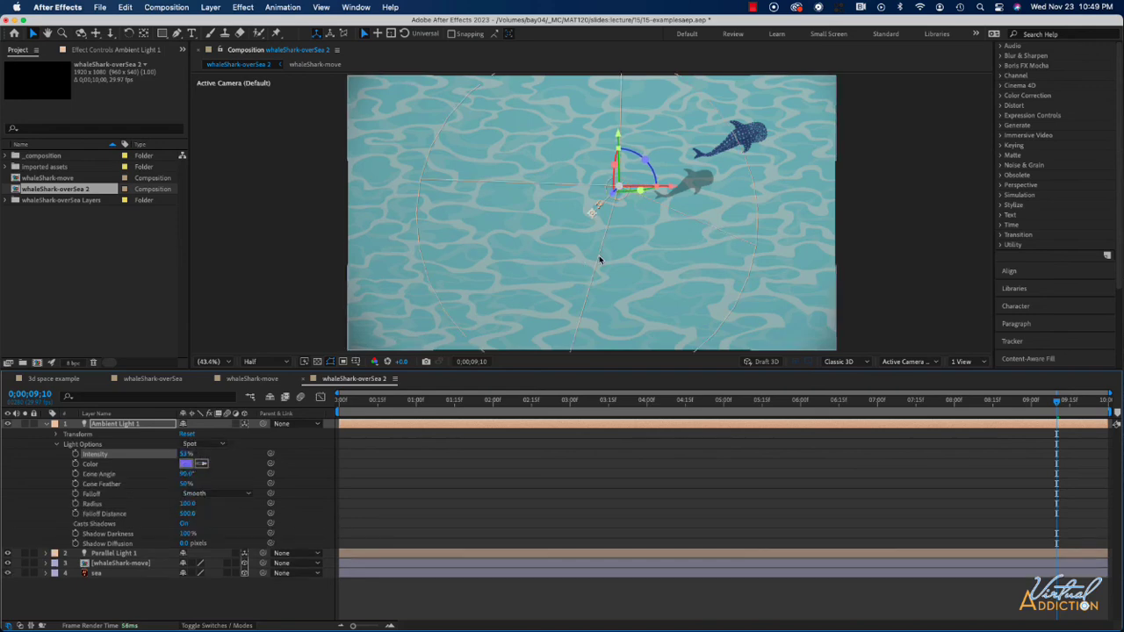
# Switch the composition viewer to a 2 Views layout showing the Top view.
pyautogui.click(965, 361)
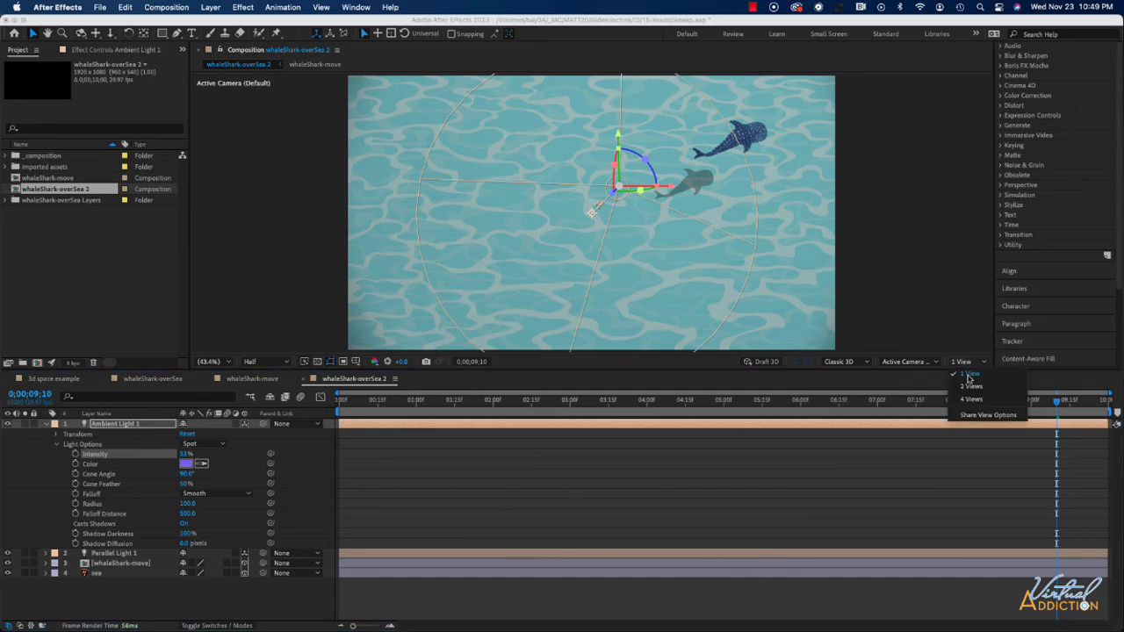
pyautogui.click(954, 386)
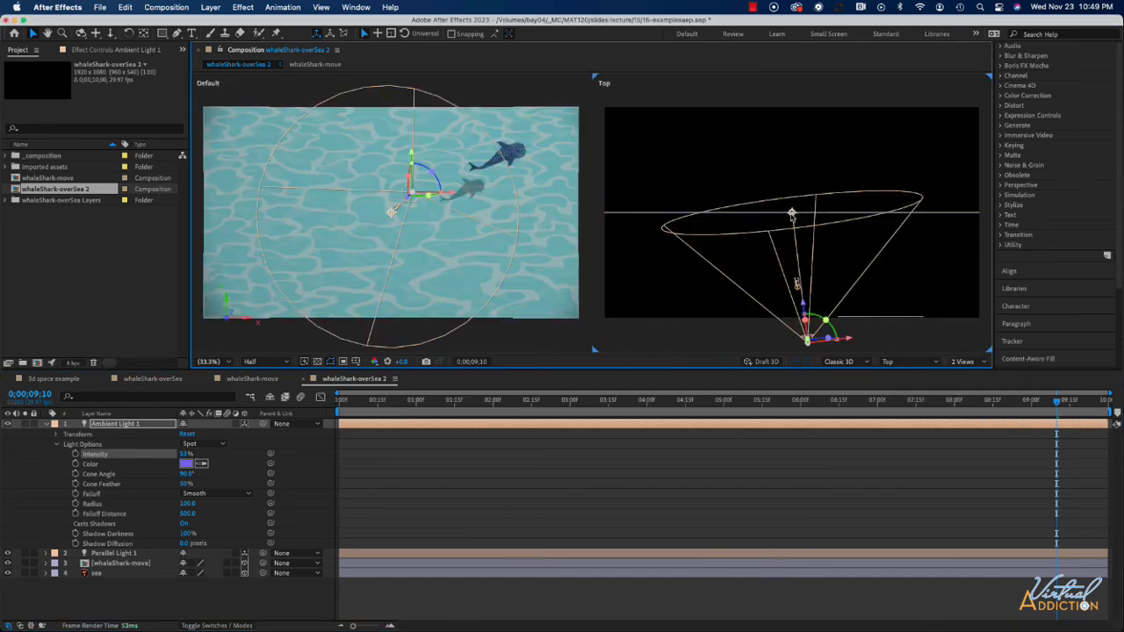
# Move the spot light's point of interest in the Top view, then undo the light changes back to Ambient.
pyautogui.moveTo(791, 214); pyautogui.dragTo(816, 231)
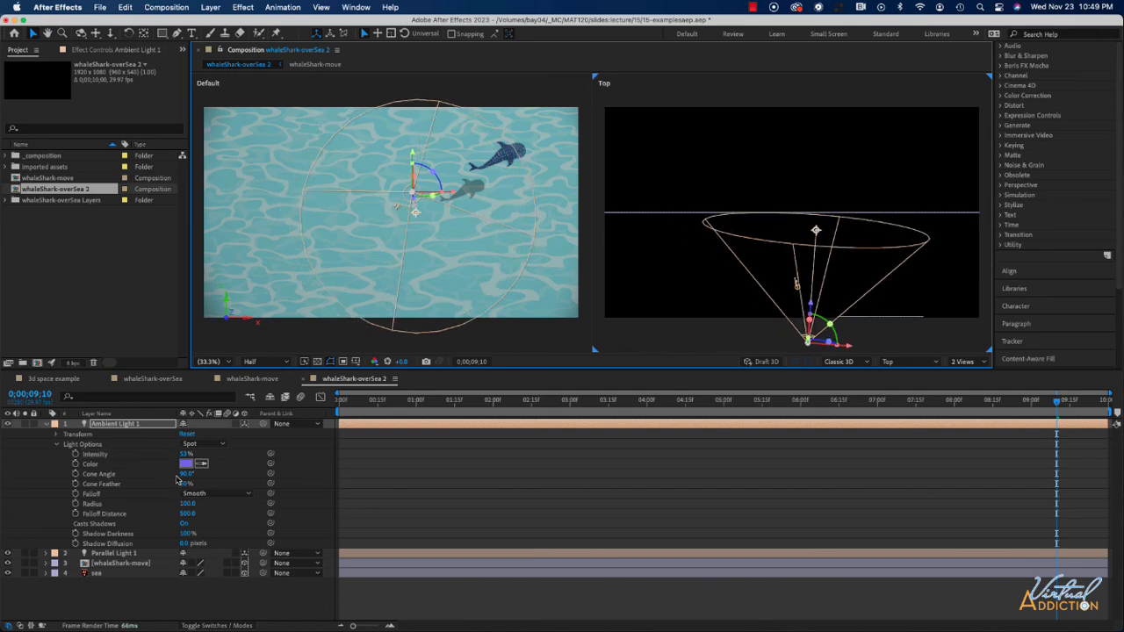
pyautogui.click(187, 455)
pyautogui.press('super+z')
pyautogui.press('super+z')
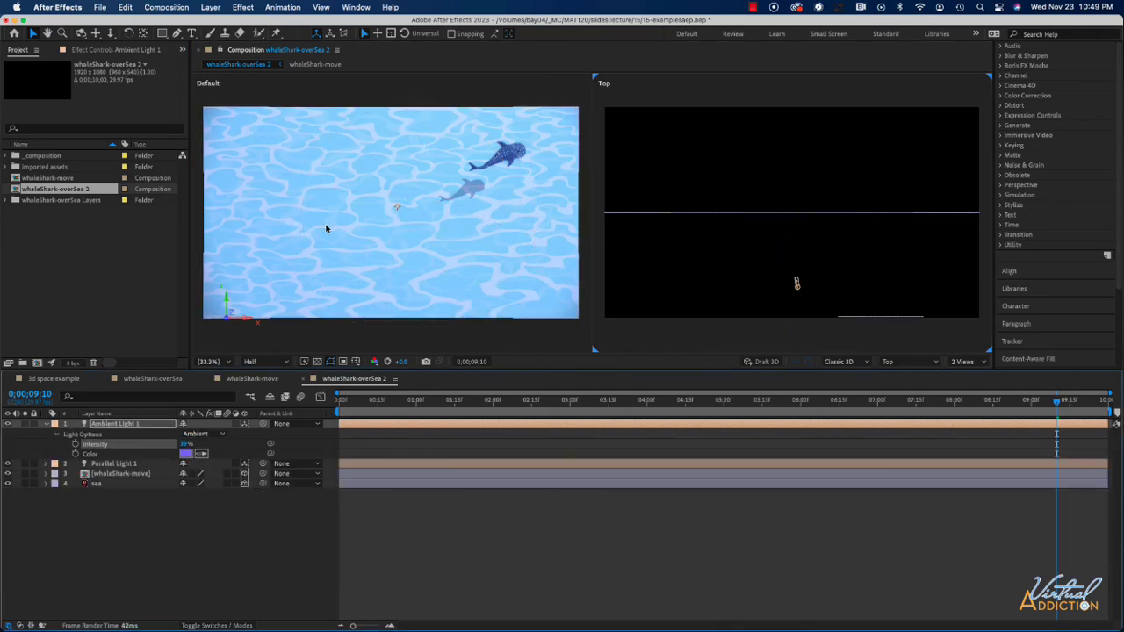
# Toggle the light layers' visibility off and back on, and scrub the timeline to compare the lighting.
pyautogui.moveTo(8, 424); pyautogui.dragTo(7, 463)
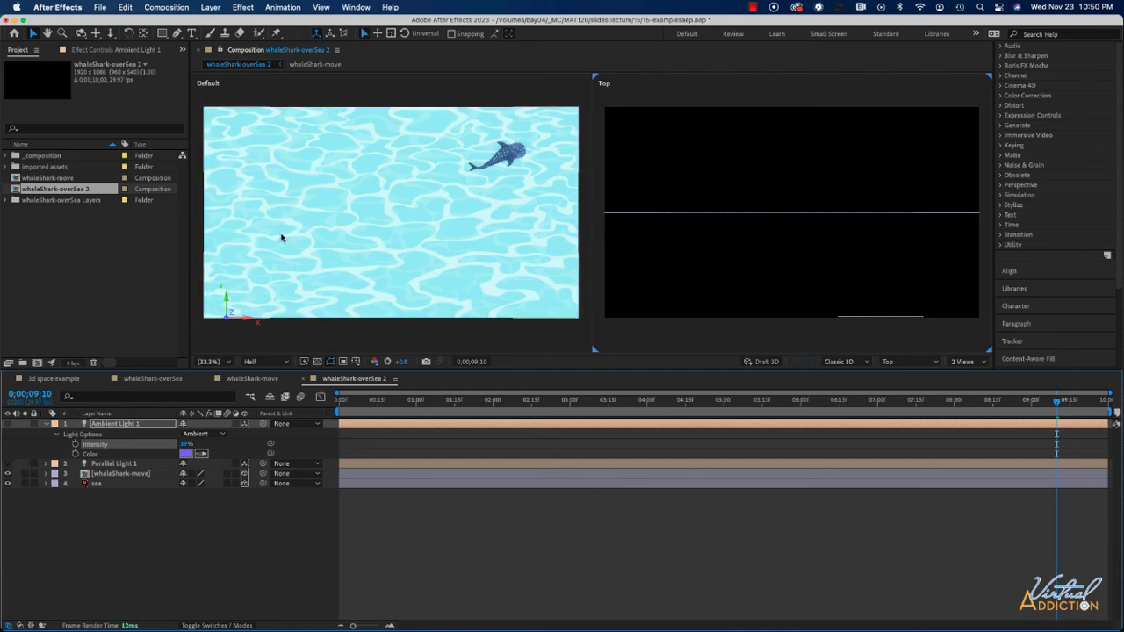
pyautogui.click(8, 463)
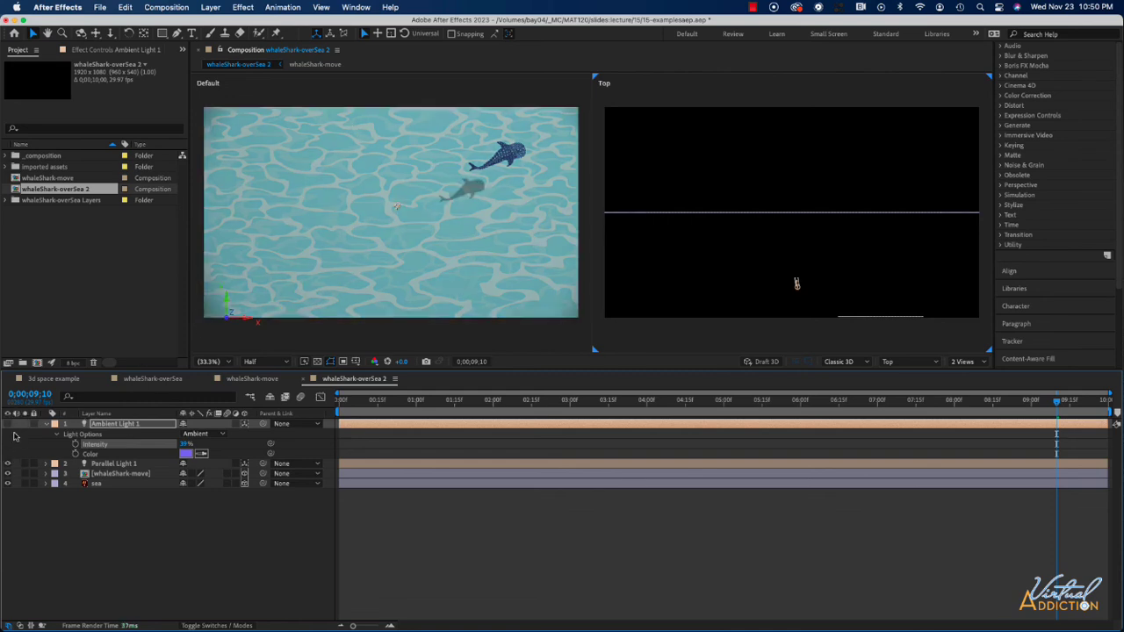
pyautogui.click(8, 424)
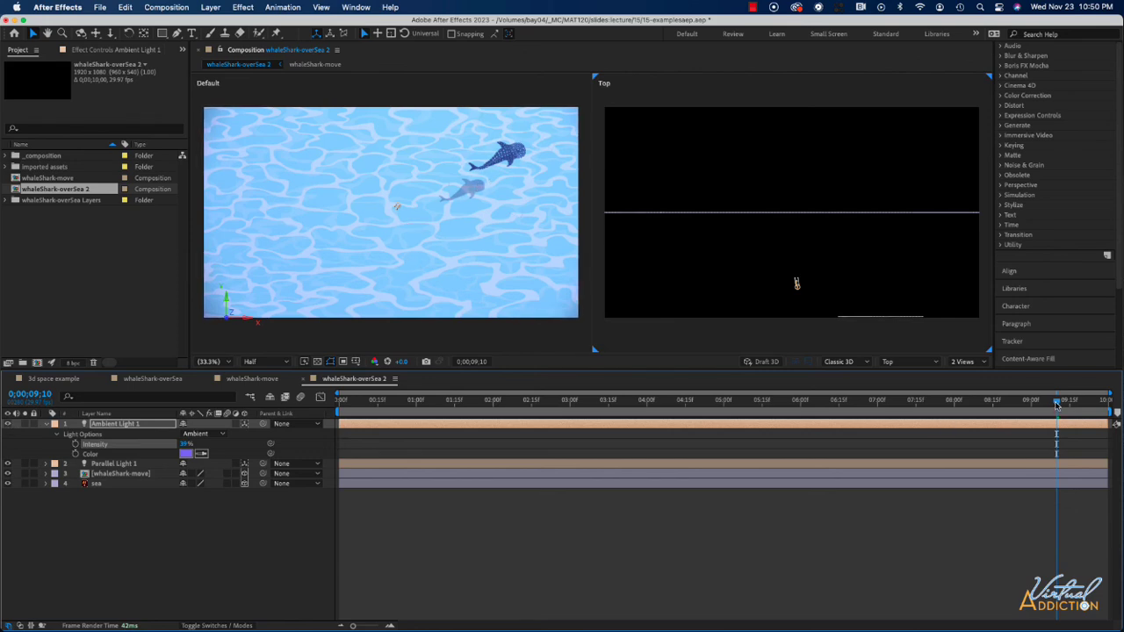
pyautogui.moveTo(1056, 402); pyautogui.dragTo(845, 413)
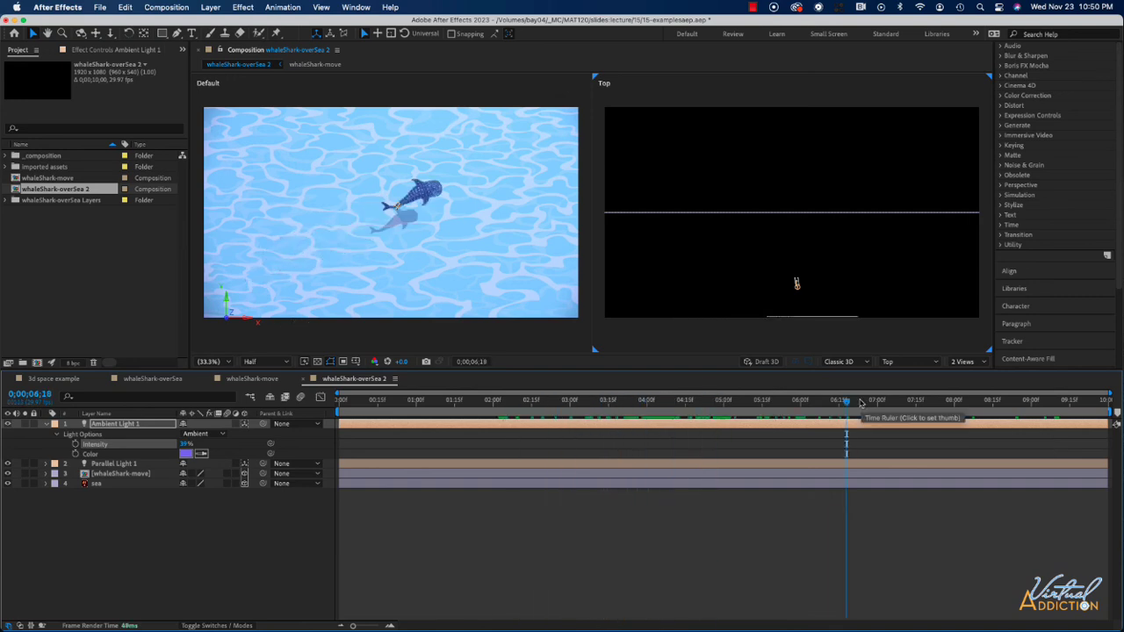